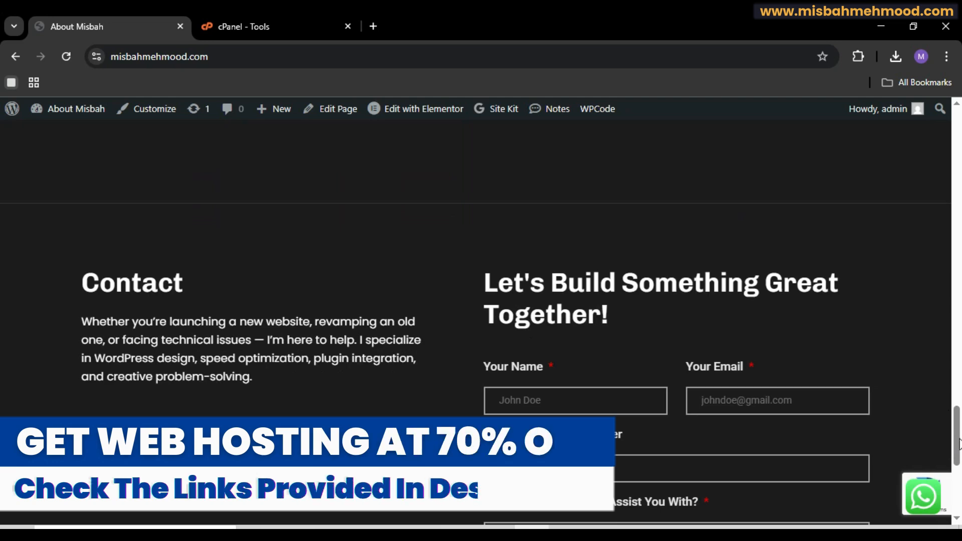
- Fill in the contact form's name, email and phone number fields from the saved autofill details
drag(950, 444, 957, 471)
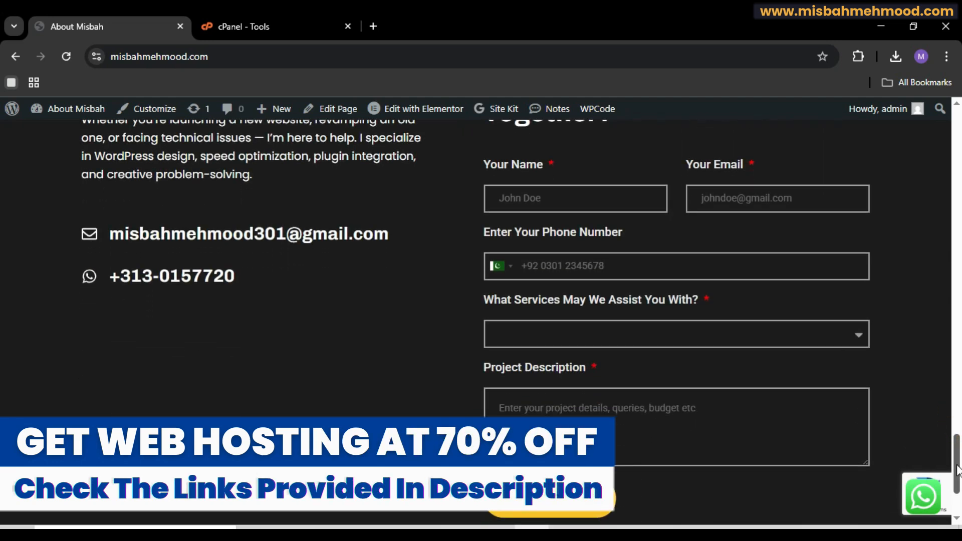
click(609, 192)
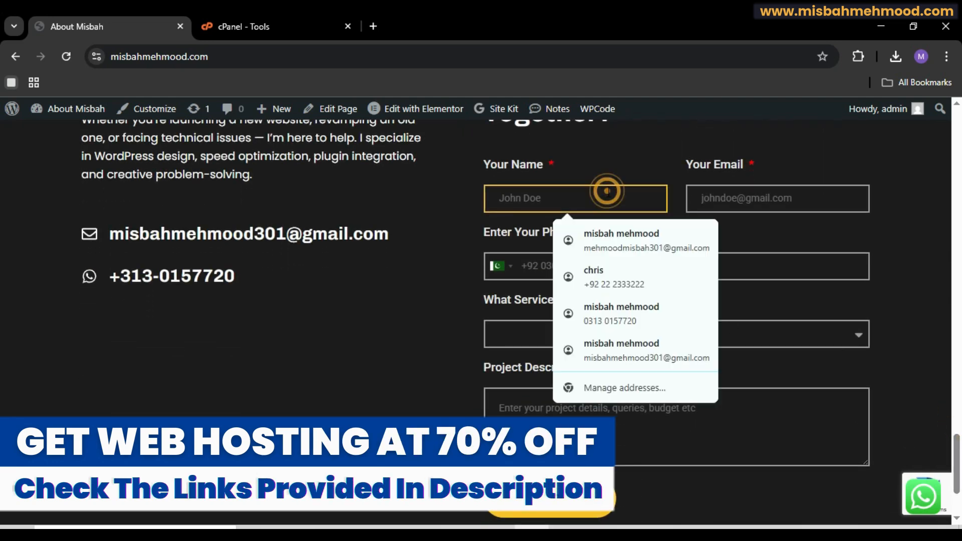
click(623, 250)
click(601, 266)
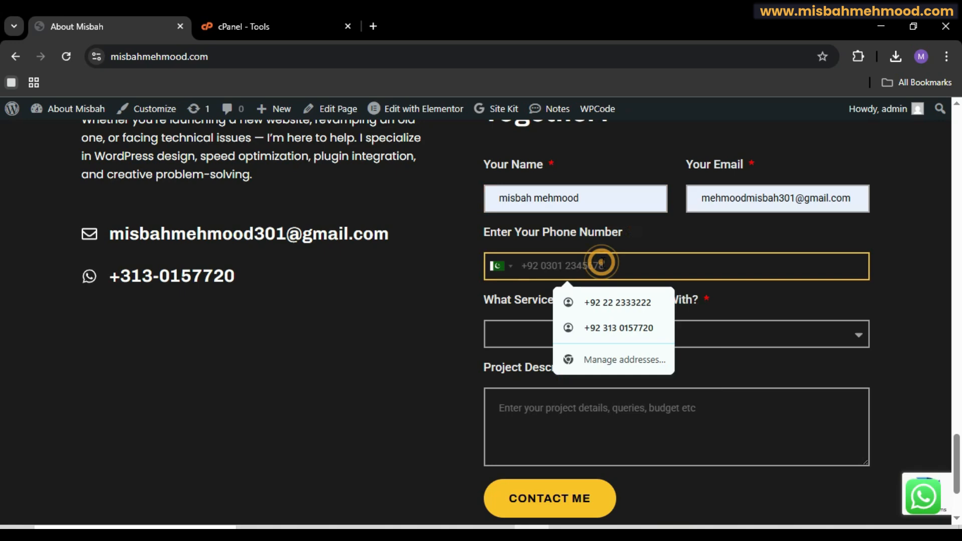
click(610, 302)
- Choose Web App Development (MERN / Laravel) as the service, describe the project as TESTING, and submit the contact form
click(602, 323)
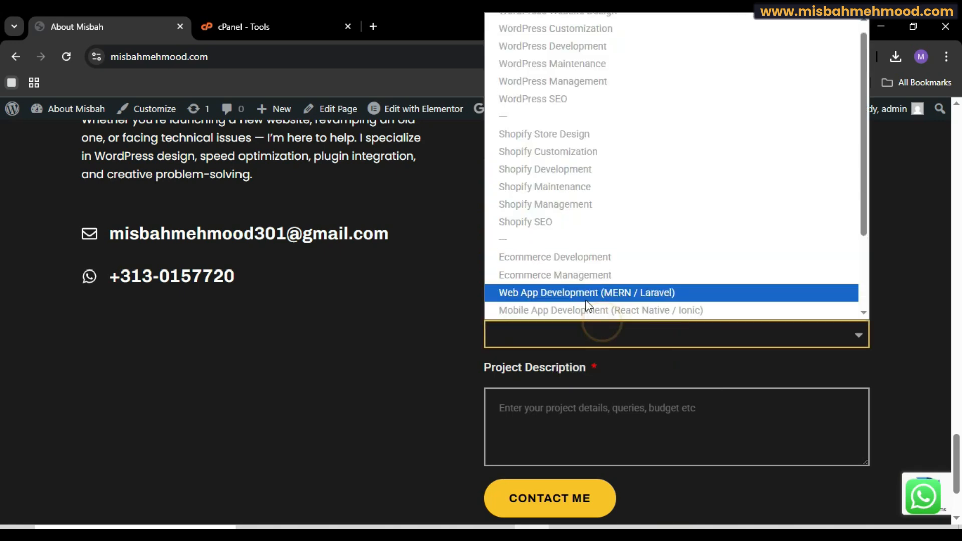
click(586, 303)
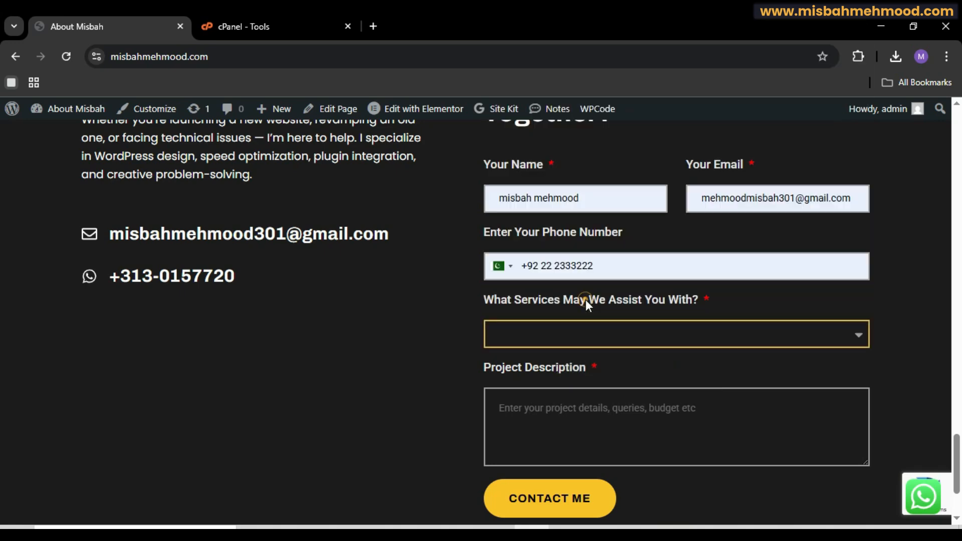
click(586, 408)
text(TESTING)
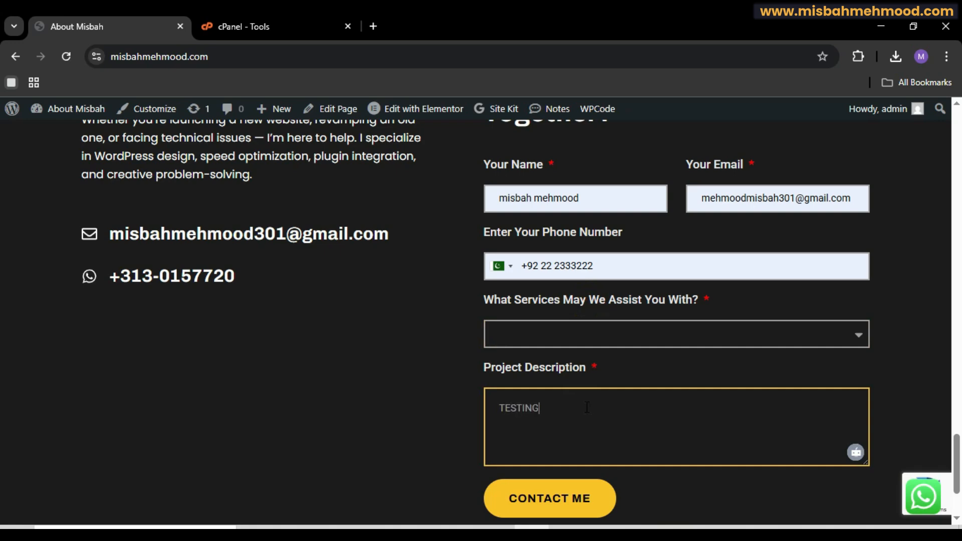
click(565, 505)
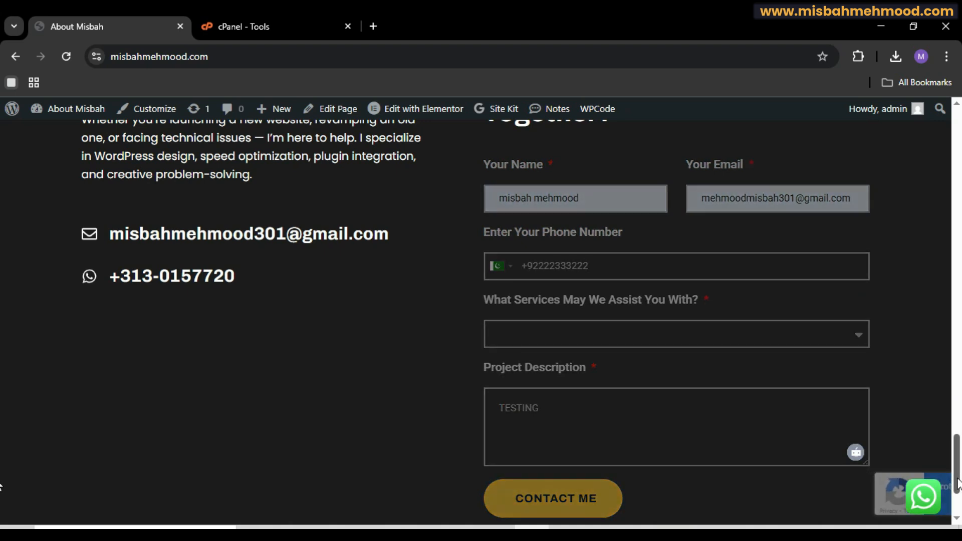
- Examine the submission message shown below the contact form
drag(957, 474, 959, 500)
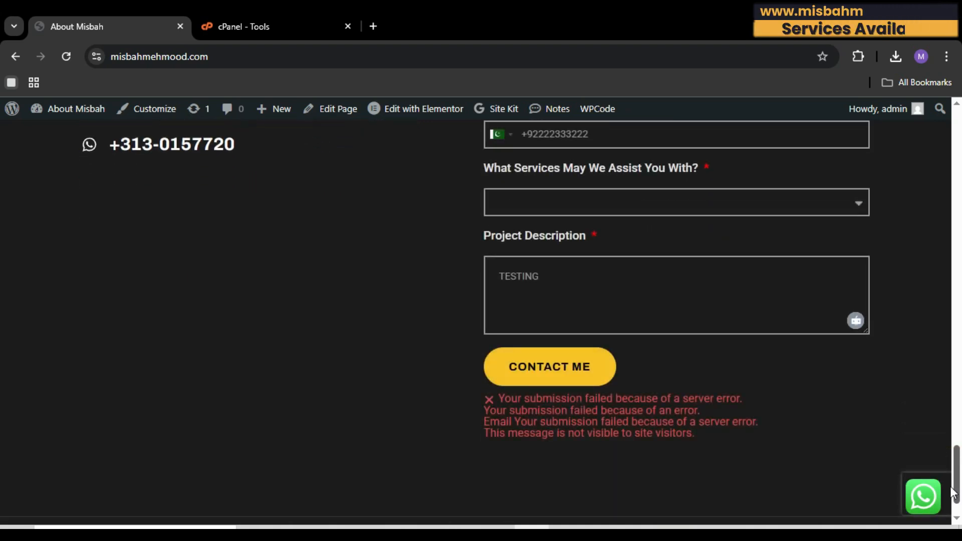
mouse_move(494, 403)
mouse_down()
mouse_move(696, 438)
mouse_move(495, 387)
mouse_move(485, 399)
mouse_up()
click(699, 437)
click(488, 401)
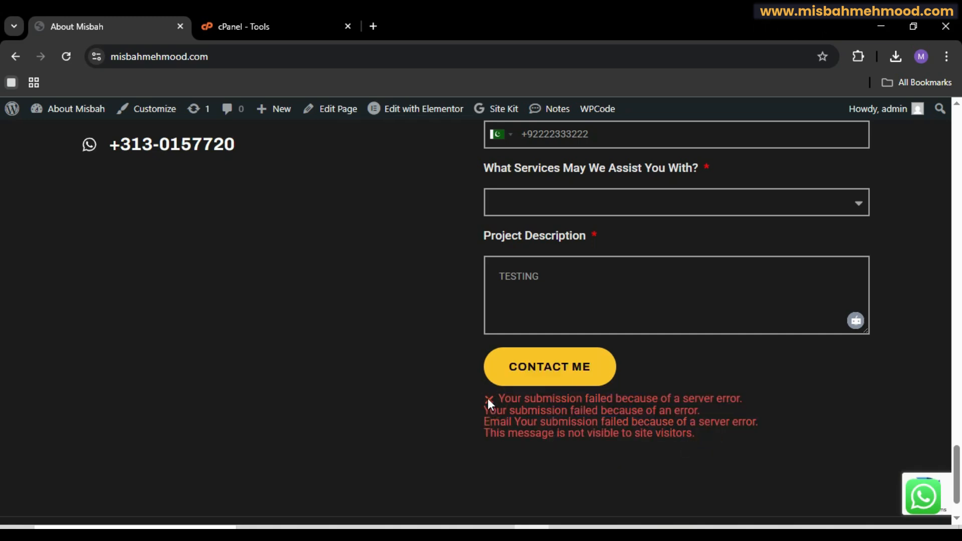
drag(488, 398, 690, 455)
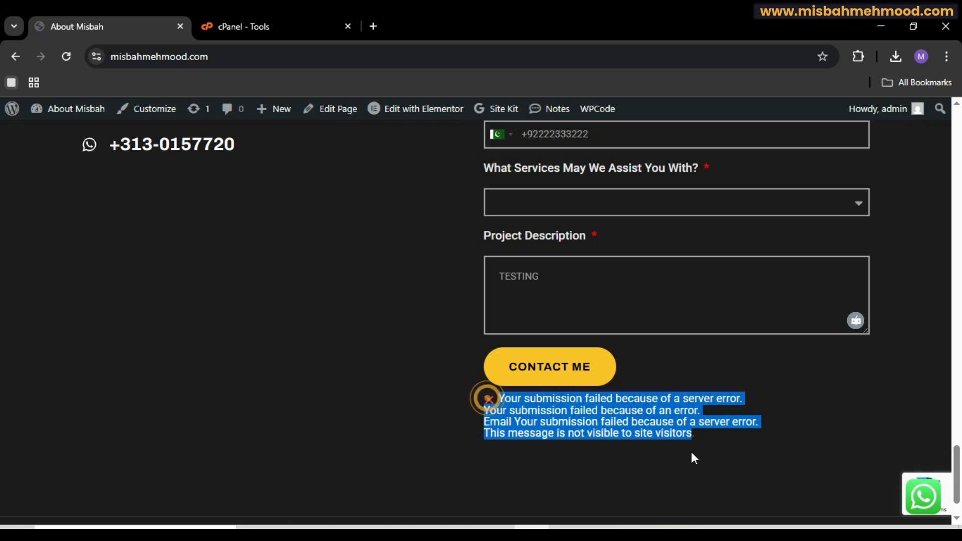
click(696, 449)
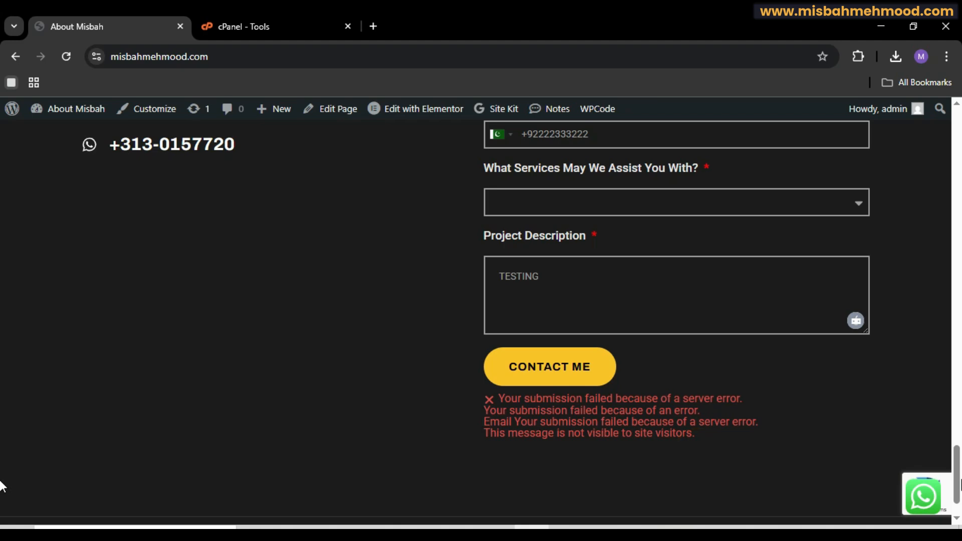
- Go to the site's WordPress dashboard and open the page for adding a plugin
scroll(2, 485, up, 10)
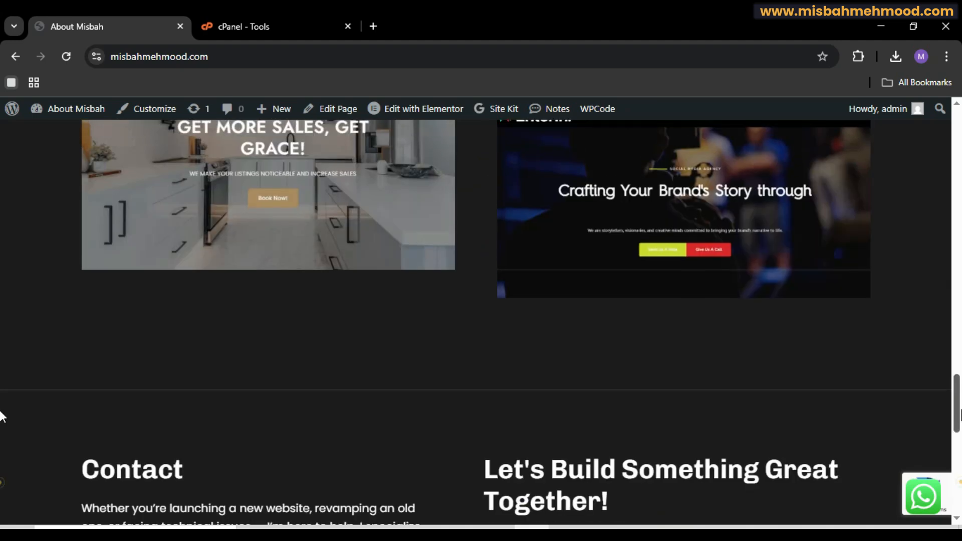
drag(958, 406, 941, 137)
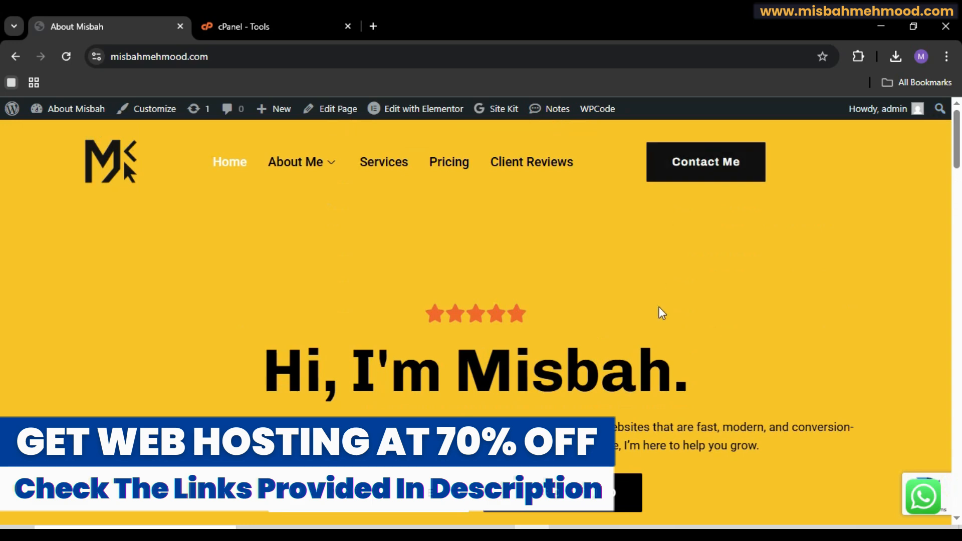
mouse_move(75, 108)
click(77, 133)
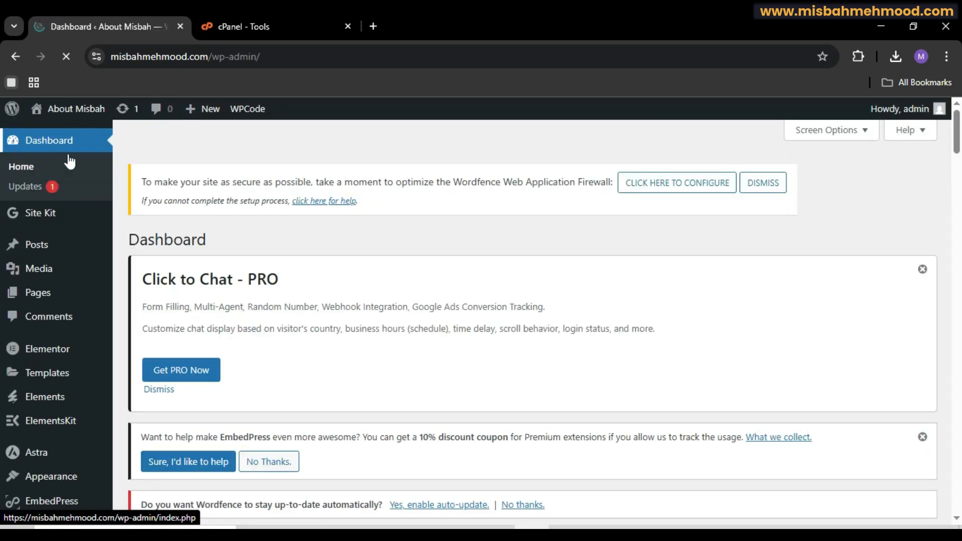
scroll(8, 151, down, 3)
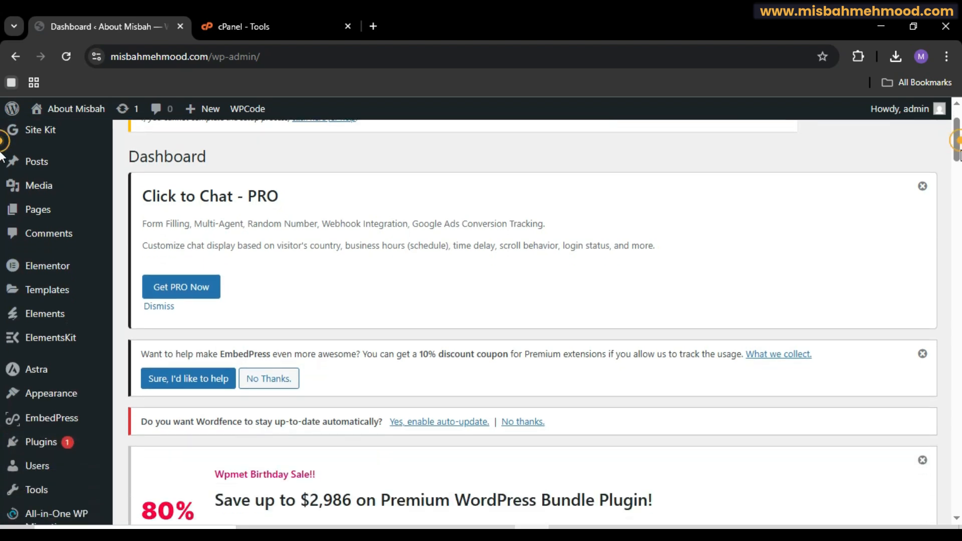
mouse_move(74, 359)
click(142, 369)
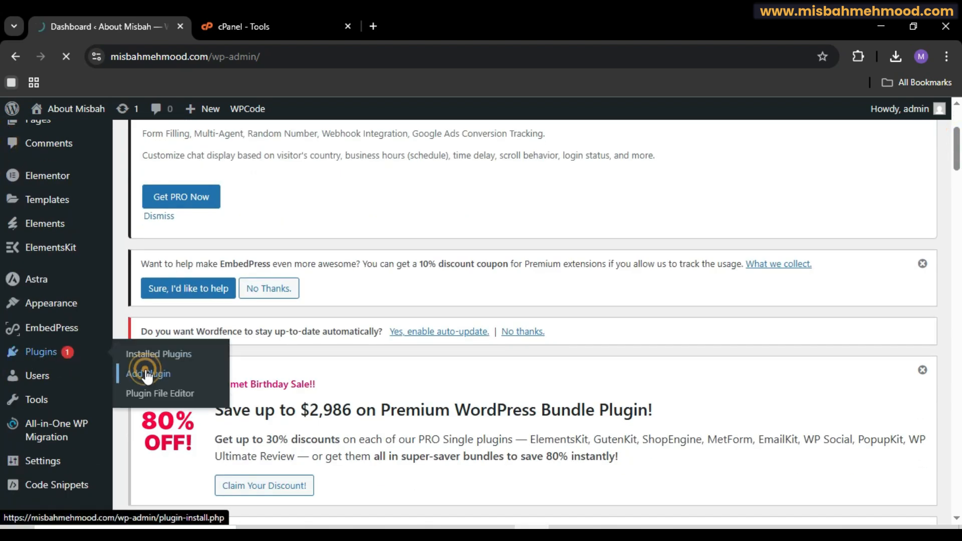
- Search the plugins for WP MAIL SMTP and activate WP Mail SMTP by WPForms
scroll(501, 250, down, 8)
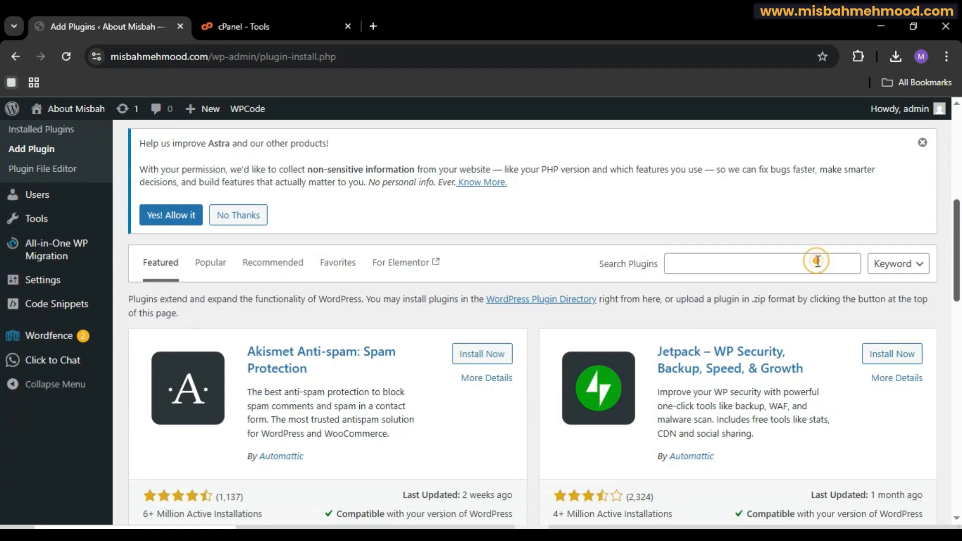
click(701, 266)
text(WP MAIL SMTP)
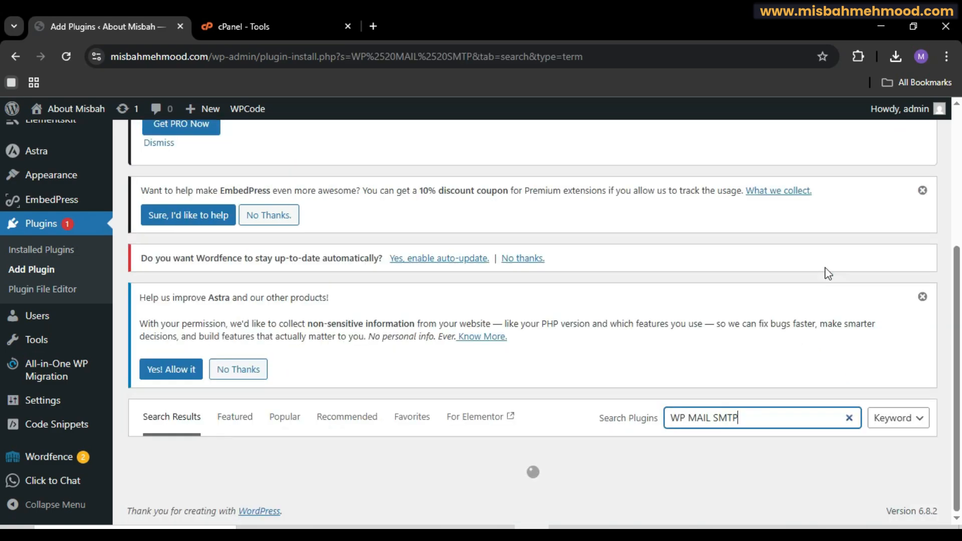
drag(960, 291, 960, 114)
scroll(959, 135, down, 5)
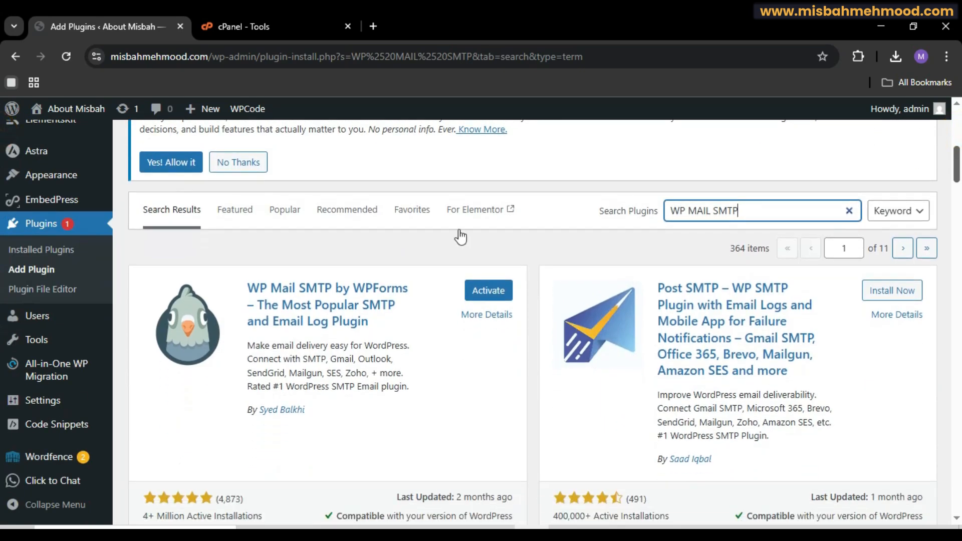
click(488, 292)
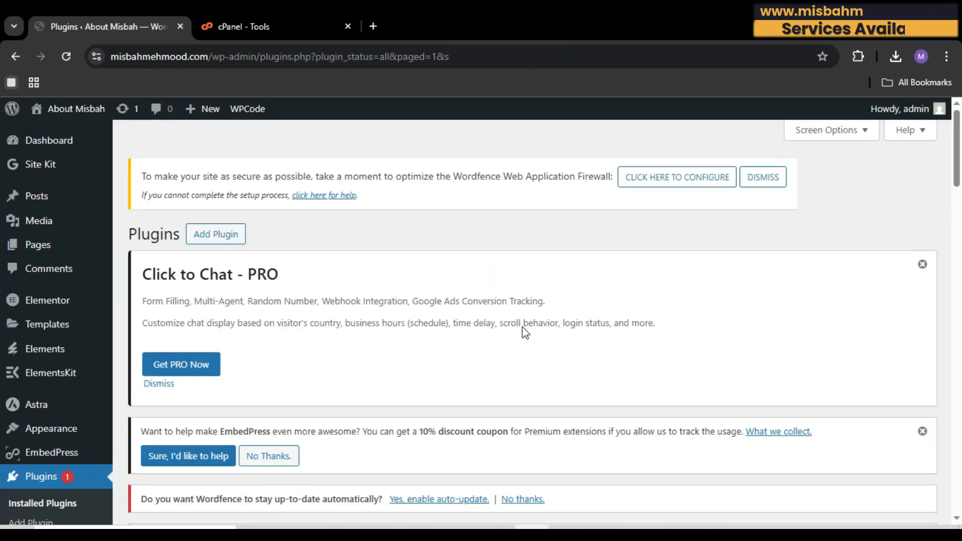
- Open the general settings of the WP Mail SMTP plugin
scroll(957, 172, down, 3)
drag(959, 173, 959, 220)
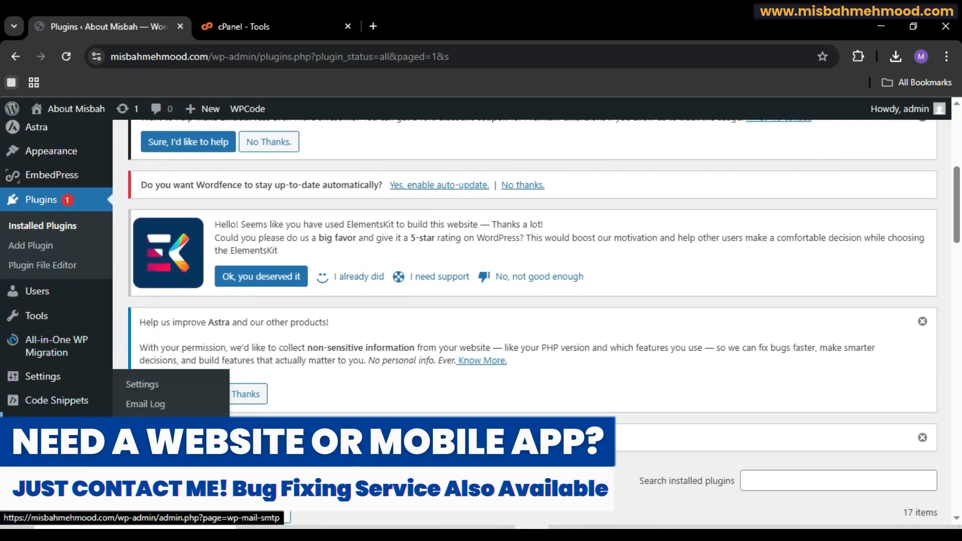
click(142, 386)
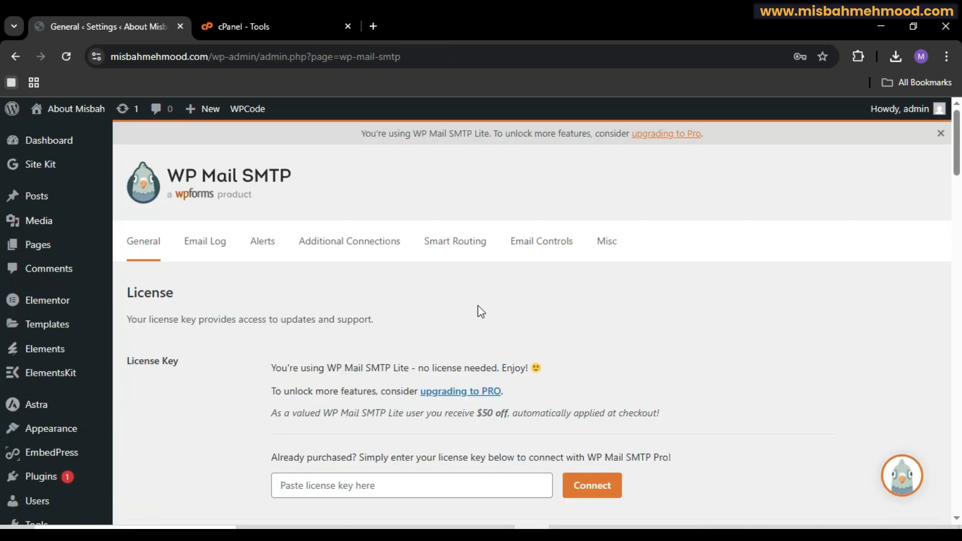
- Review the From Email and From Name fields of the plugin's primary connection
scroll(955, 167, down, 8)
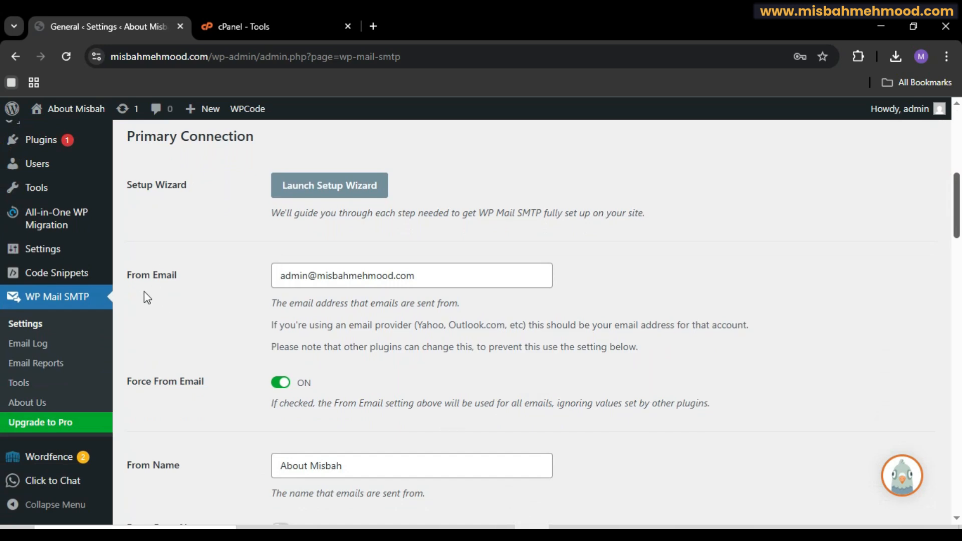
drag(126, 276, 226, 281)
click(279, 276)
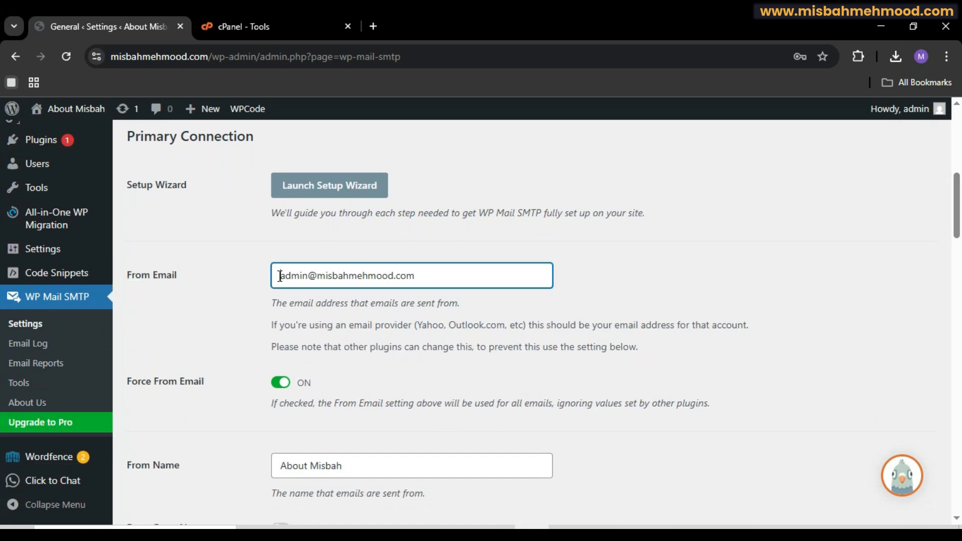
drag(282, 276, 419, 279)
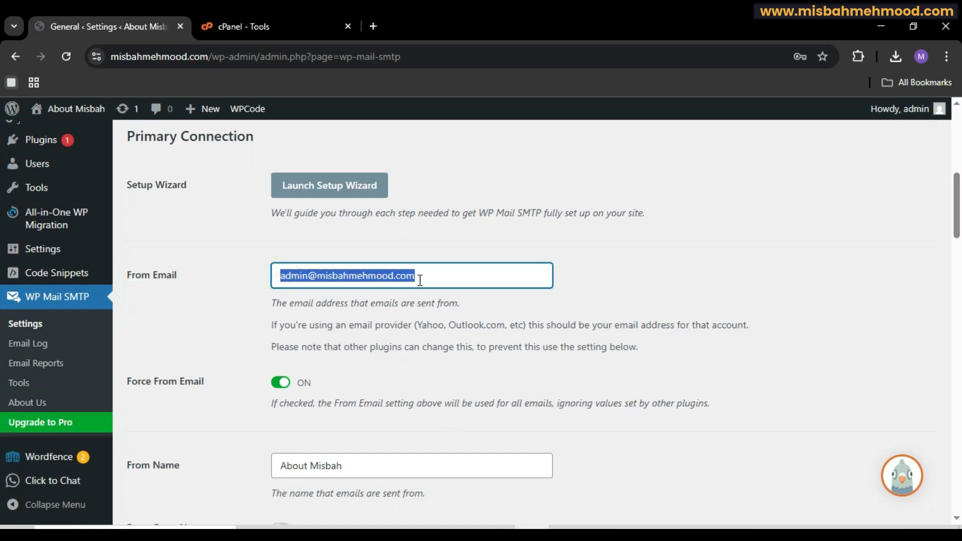
click(420, 279)
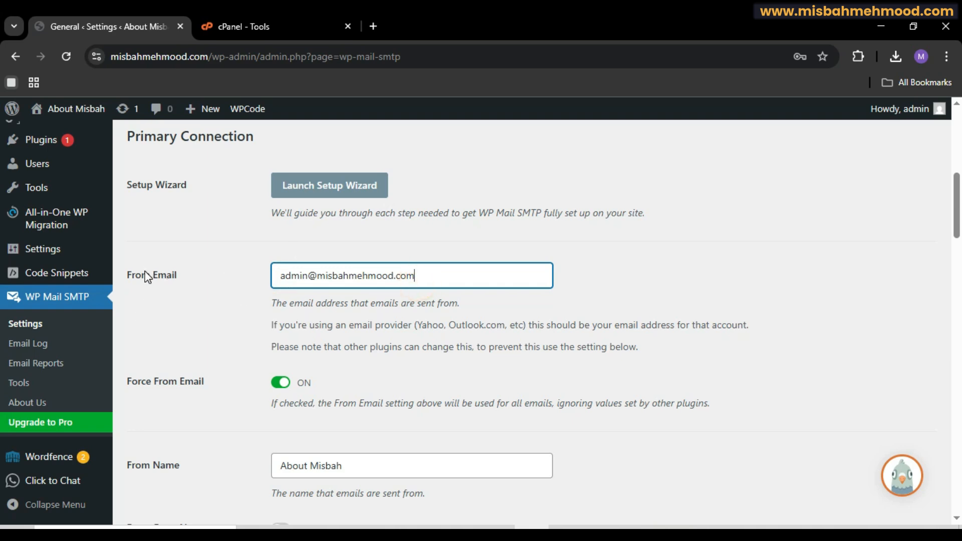
click(127, 276)
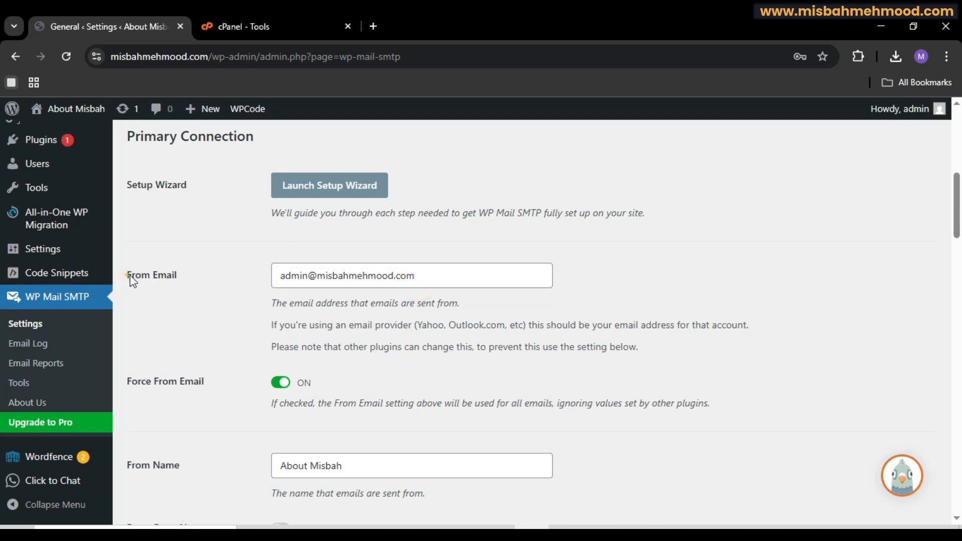
drag(131, 281, 173, 284)
scroll(350, 286, down, 4)
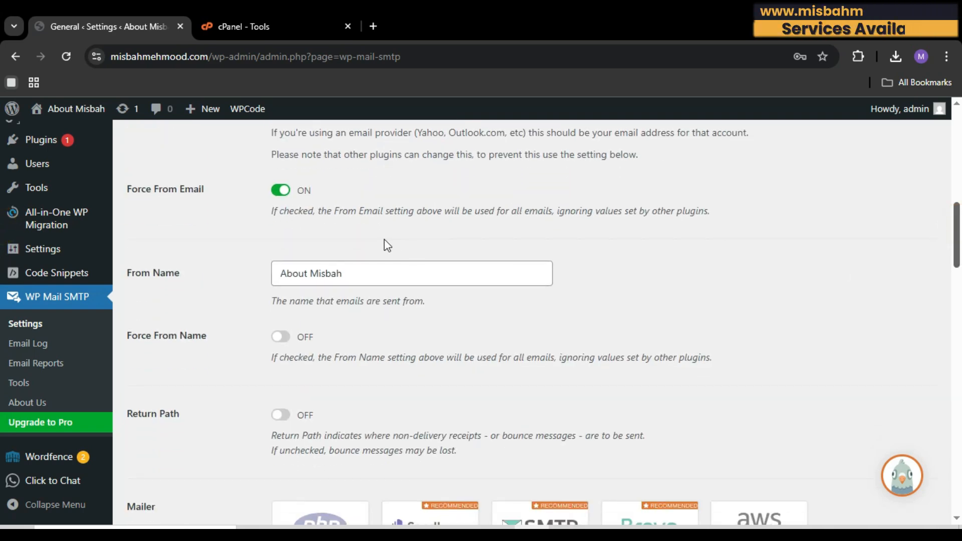
click(406, 277)
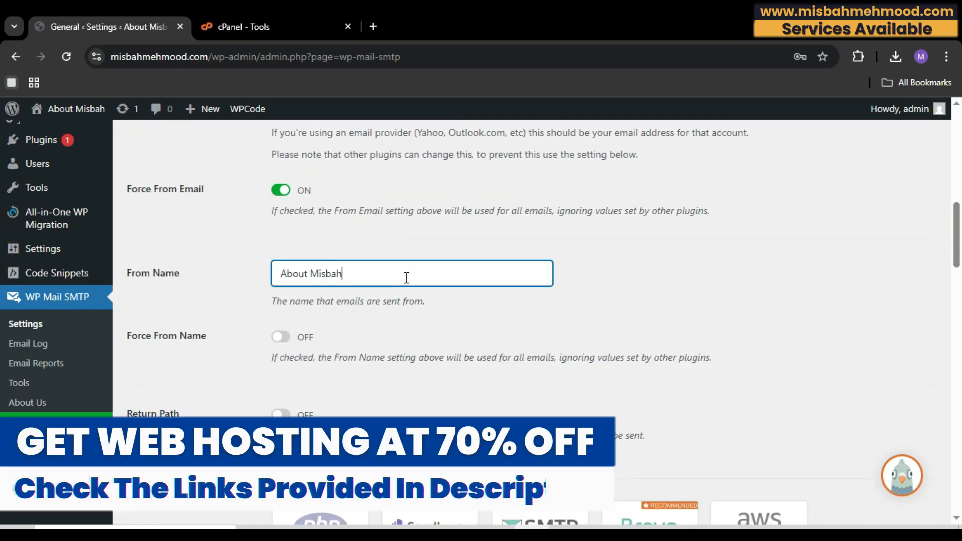
drag(405, 276, 266, 286)
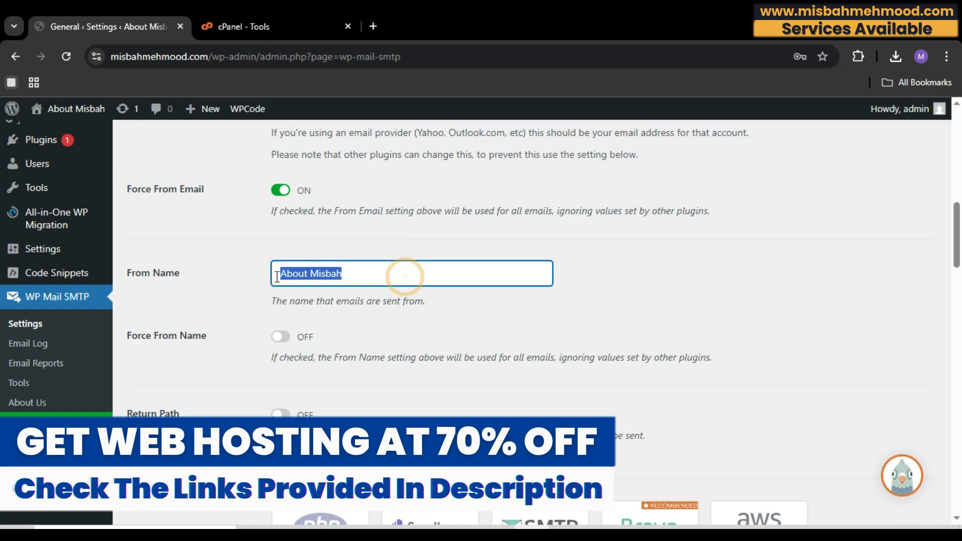
- Select Other SMTP as the mailer for the primary connection
scroll(200, 326, down, 4)
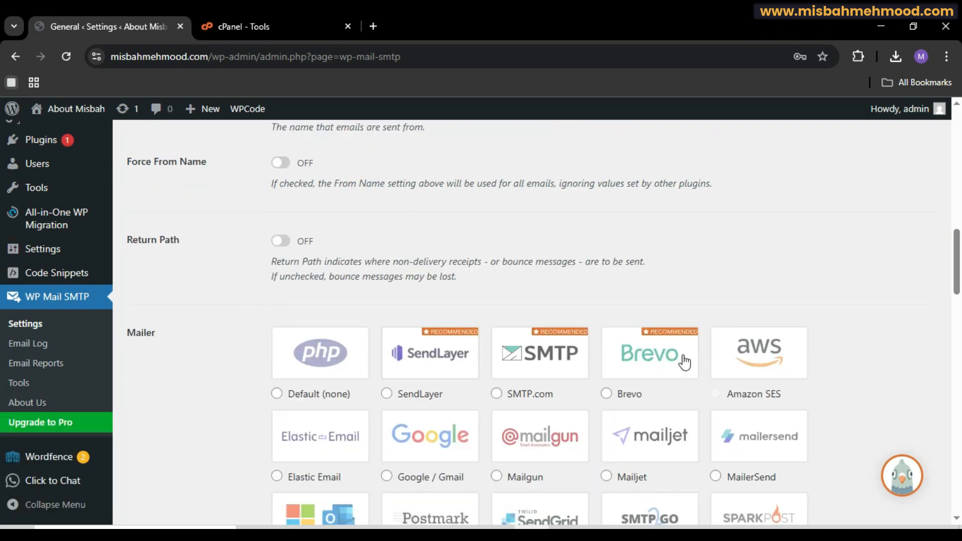
scroll(958, 300, down, 2)
scroll(958, 306, down, 2)
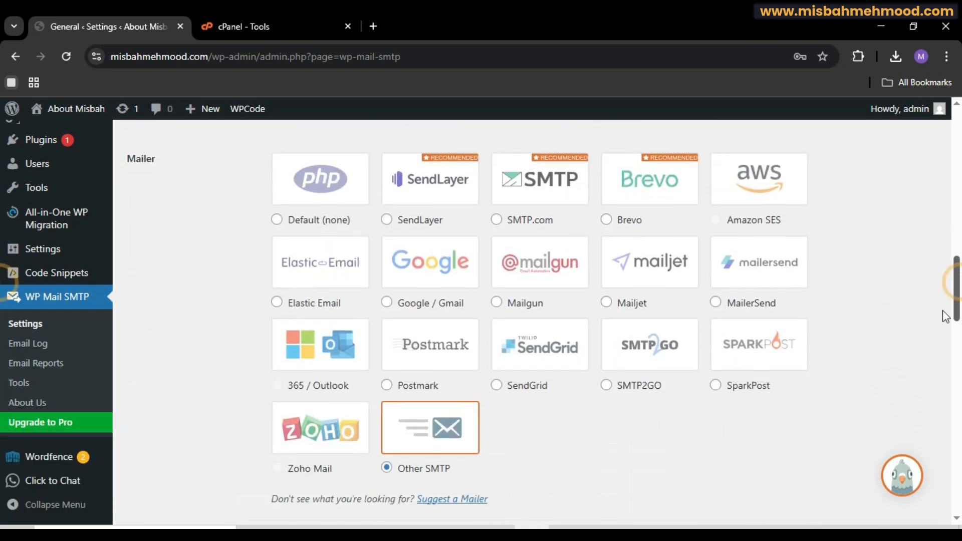
click(387, 468)
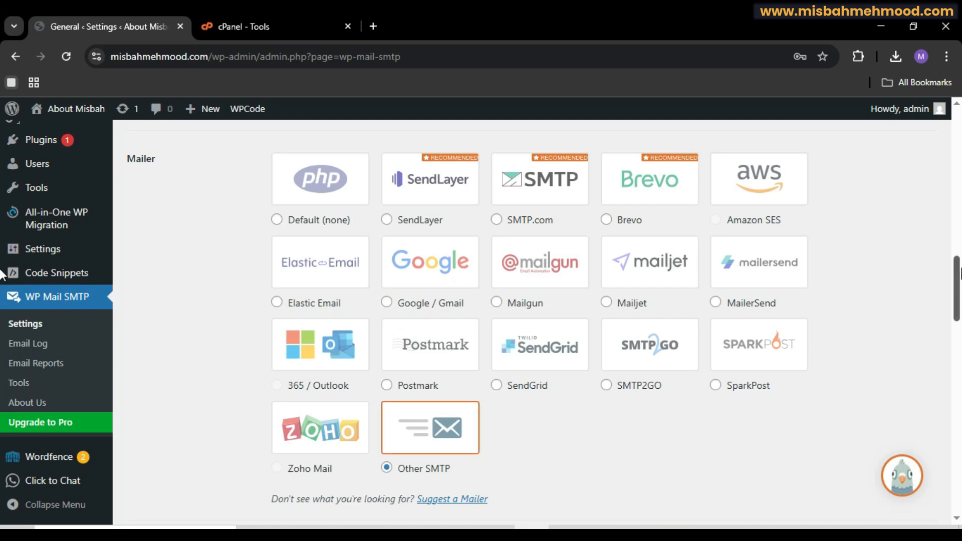
- Review the Other SMTP fields for host, encryption, port, authentication, username and password in the primary connection
scroll(2, 274, down, 2)
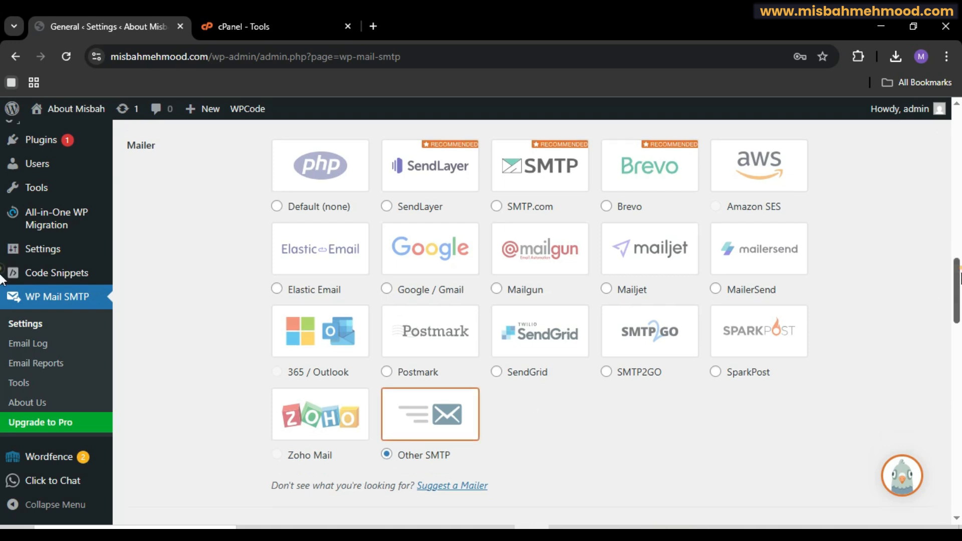
scroll(2, 290, down, 8)
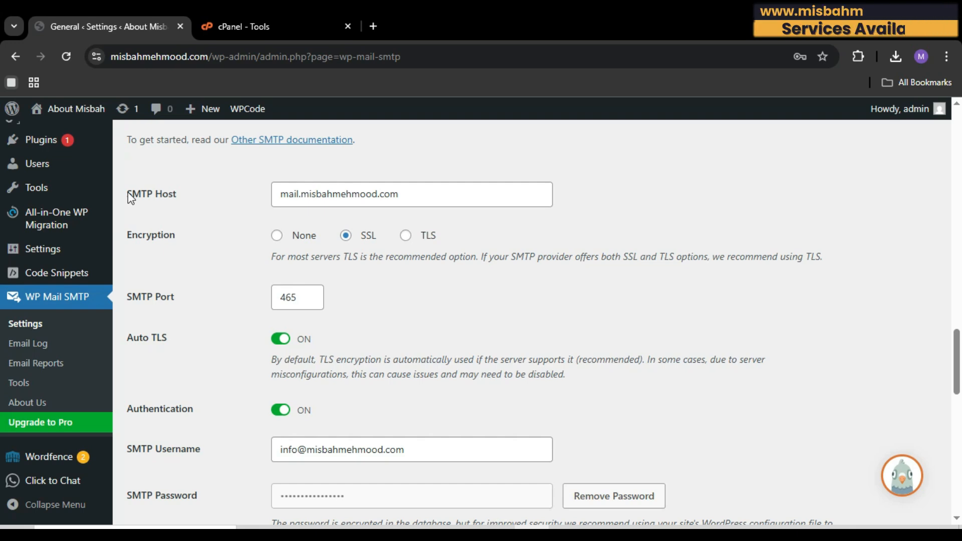
drag(128, 192, 534, 482)
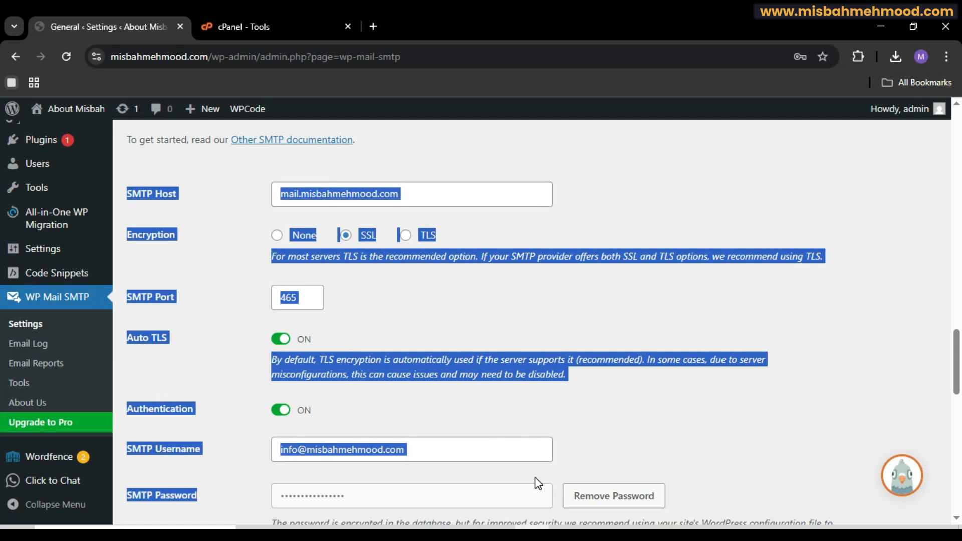
click(534, 477)
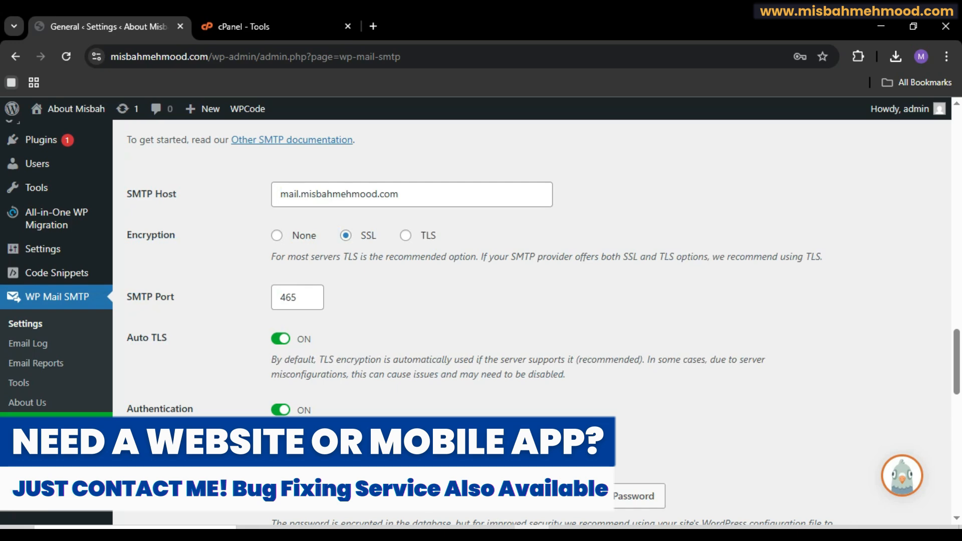
- Switch to cPanel, open Email Accounts and locate the site's info mailbox in the list
click(226, 14)
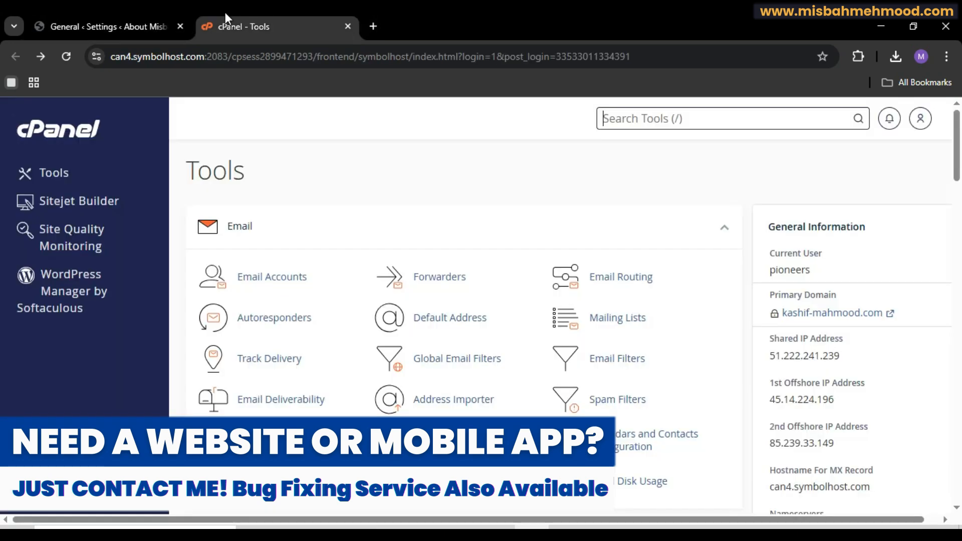
click(273, 277)
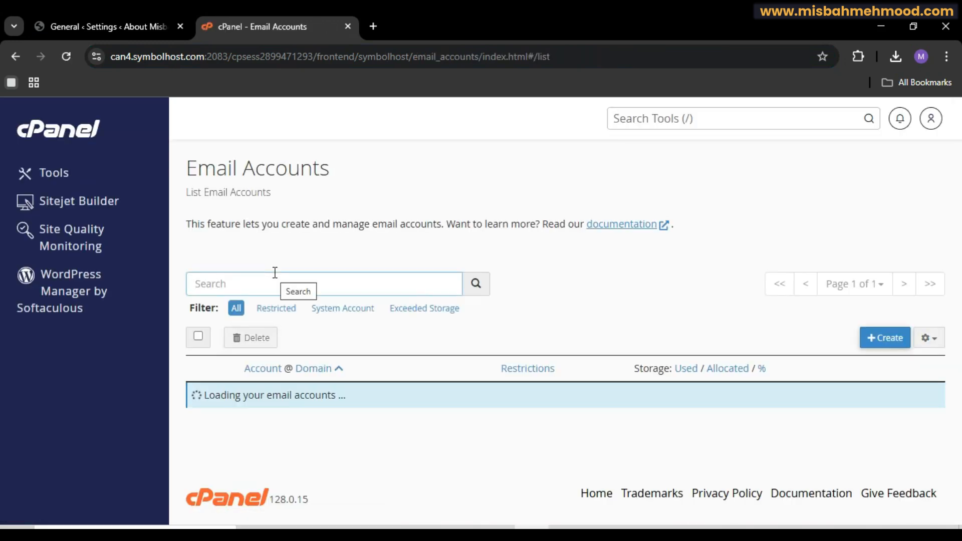
drag(958, 205, 959, 238)
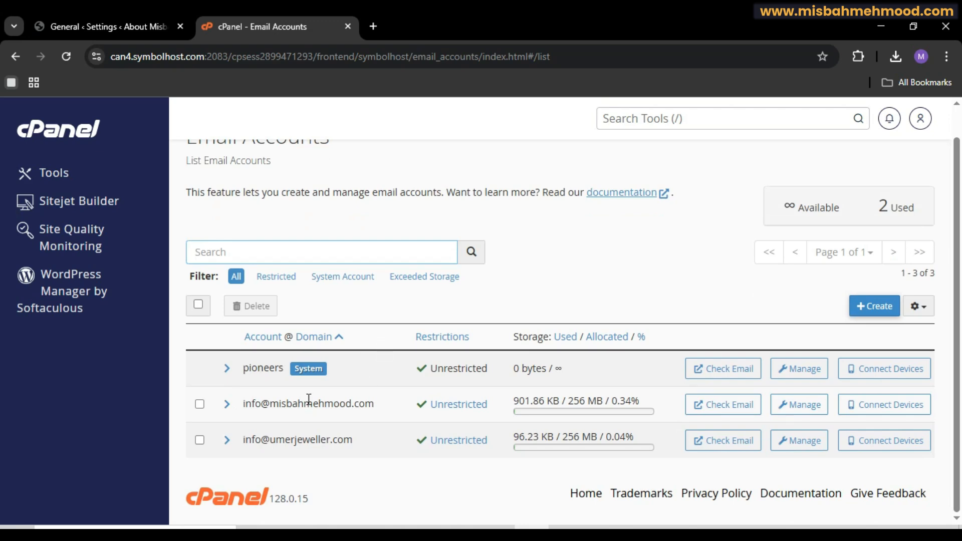
drag(243, 406, 379, 406)
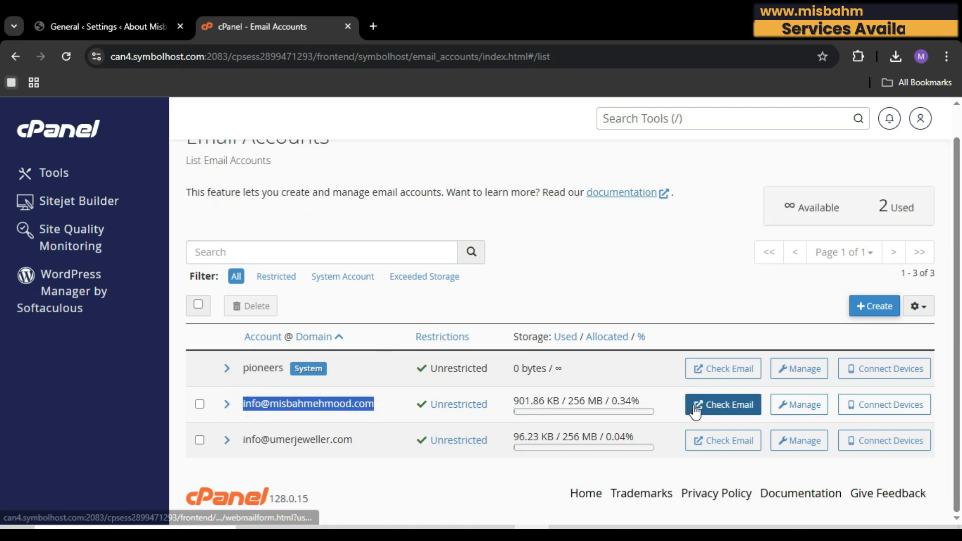
- Examine the management page of the site's info mailbox, including its new password section, and return to the account list
click(810, 413)
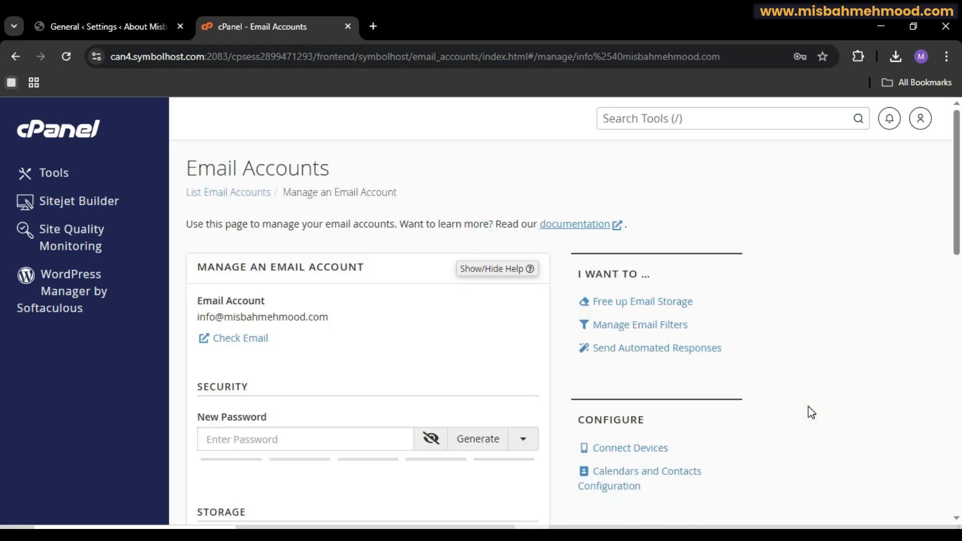
scroll(4, 200, down, 3)
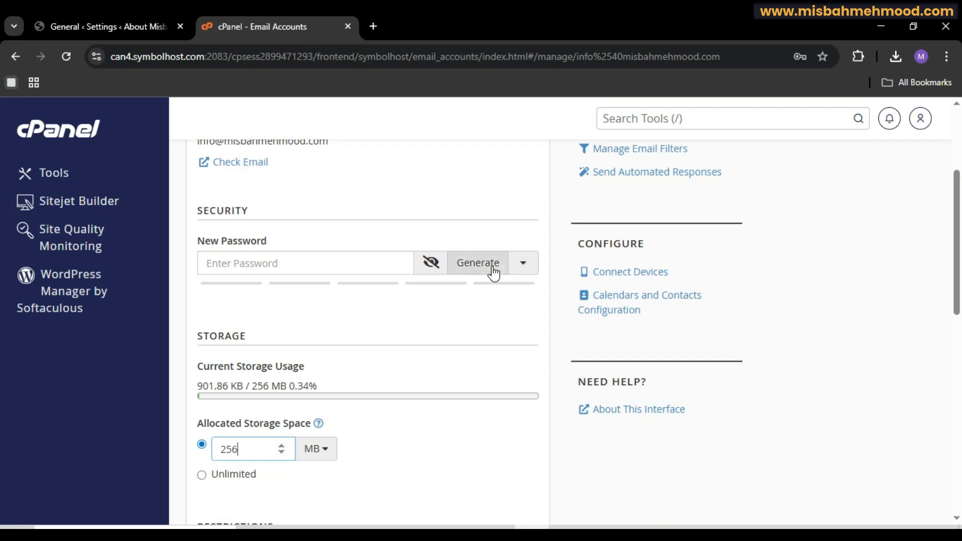
scroll(2, 291, down, 5)
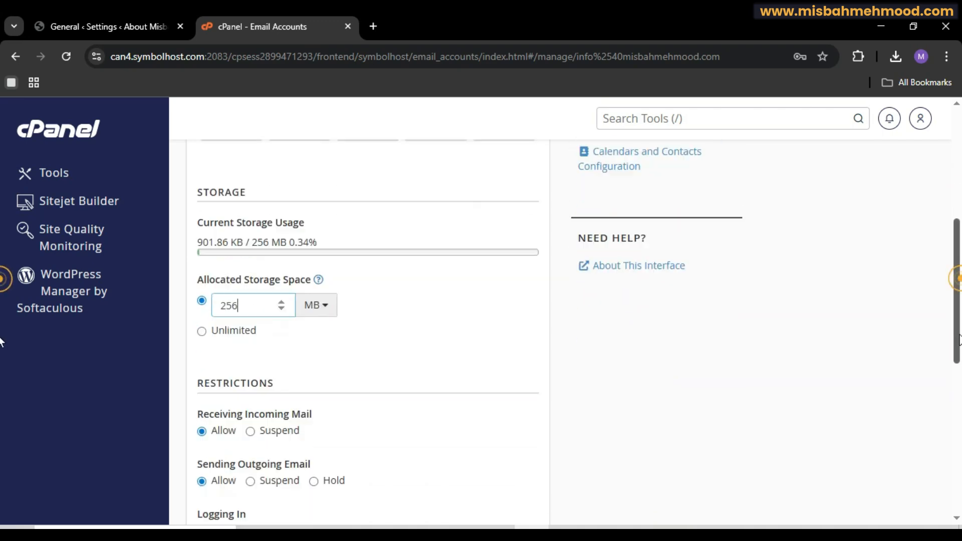
drag(958, 382, 933, 204)
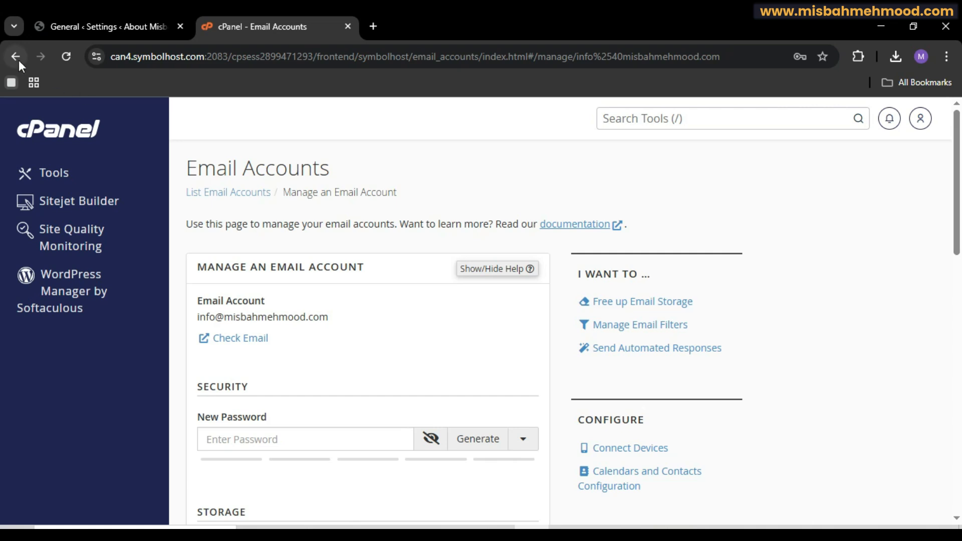
click(16, 56)
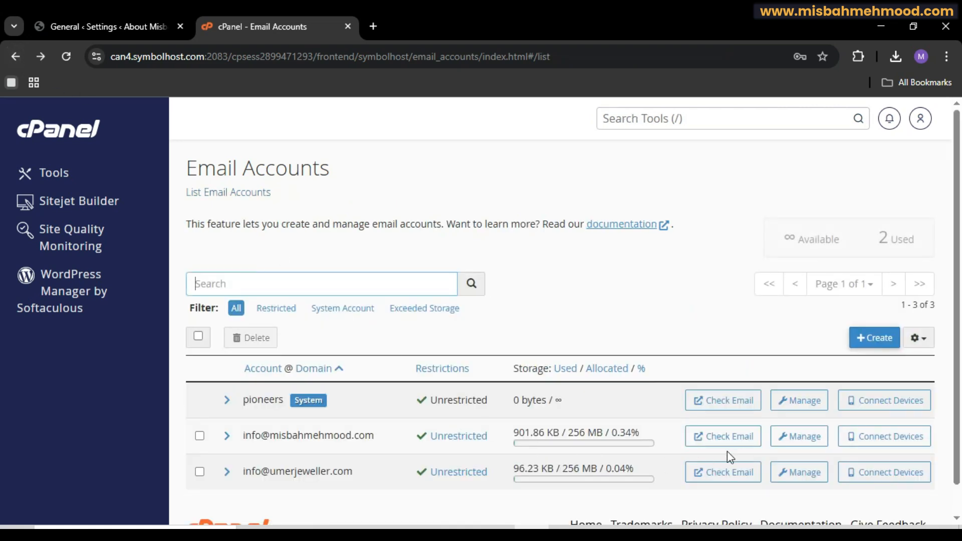
- Open Connect Devices for the site's info mailbox and examine the secure SSL/TLS manual mail client settings
click(882, 448)
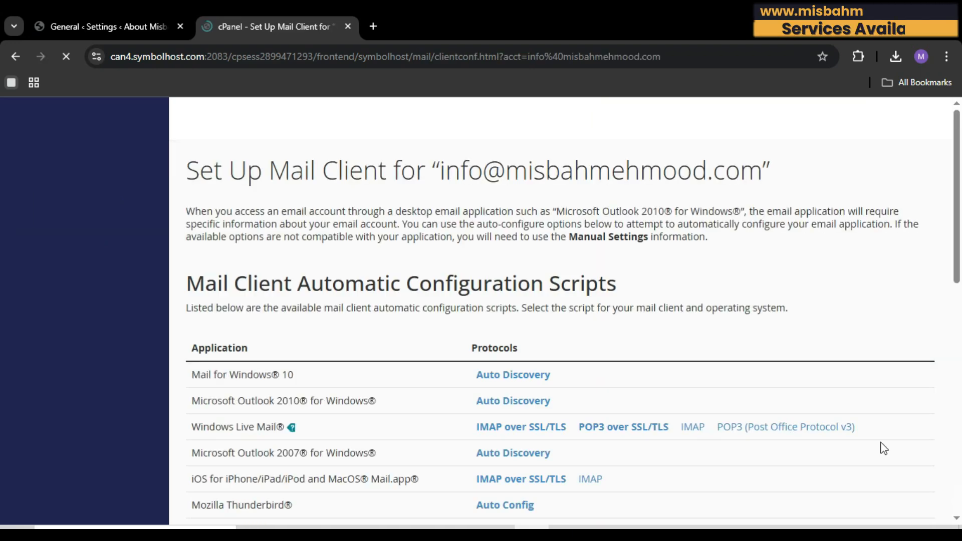
scroll(880, 447, down, 8)
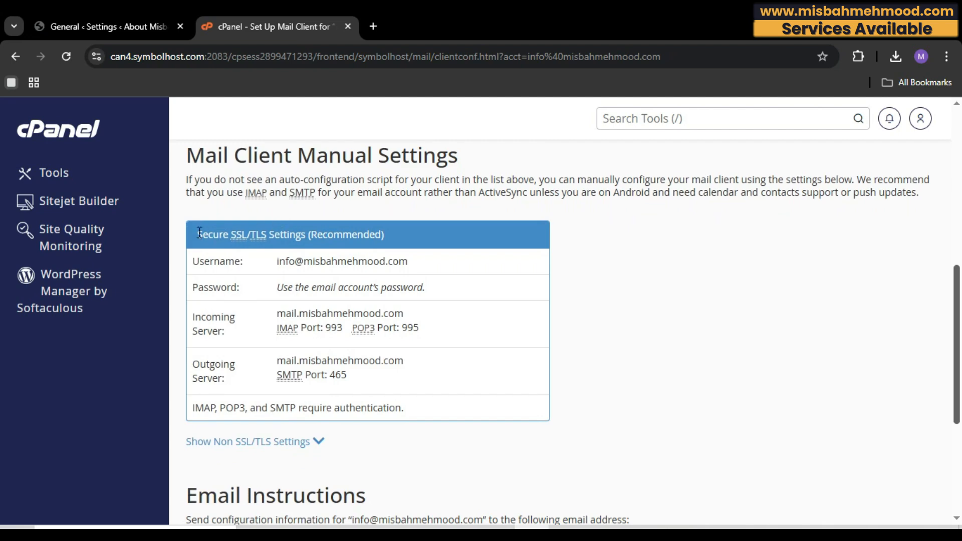
drag(197, 234, 481, 419)
click(501, 417)
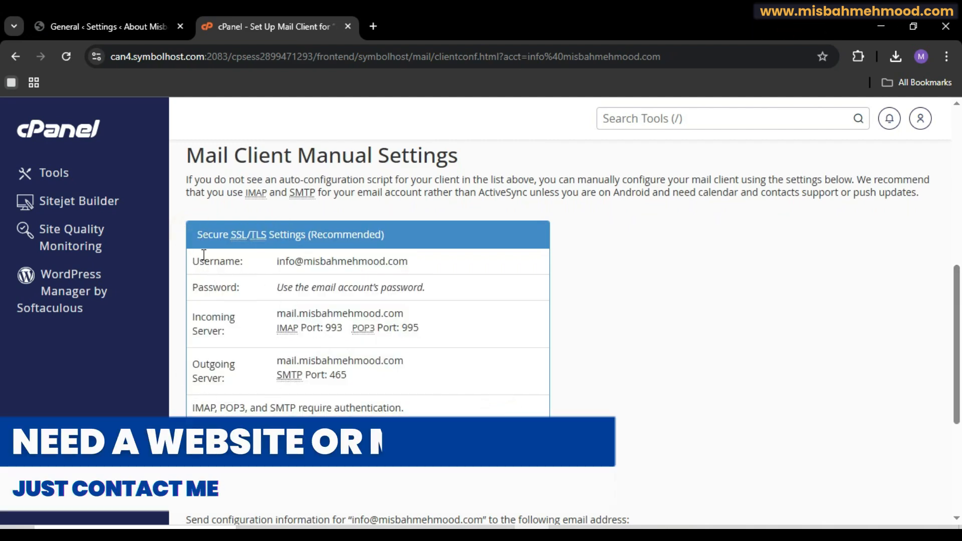
- Compare the plugin's SMTP Host field with cPanel's outgoing server and look up the SMTP port there
click(102, 15)
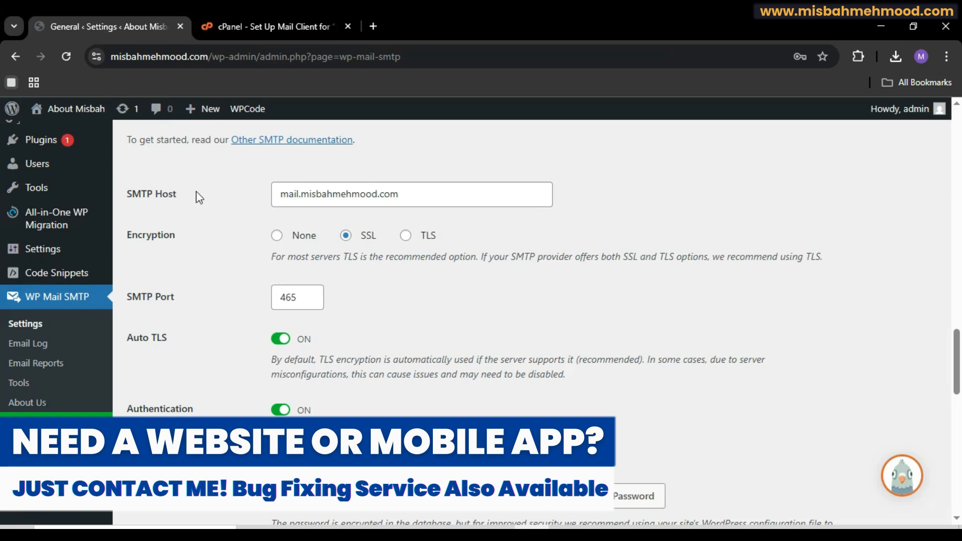
drag(179, 197, 127, 197)
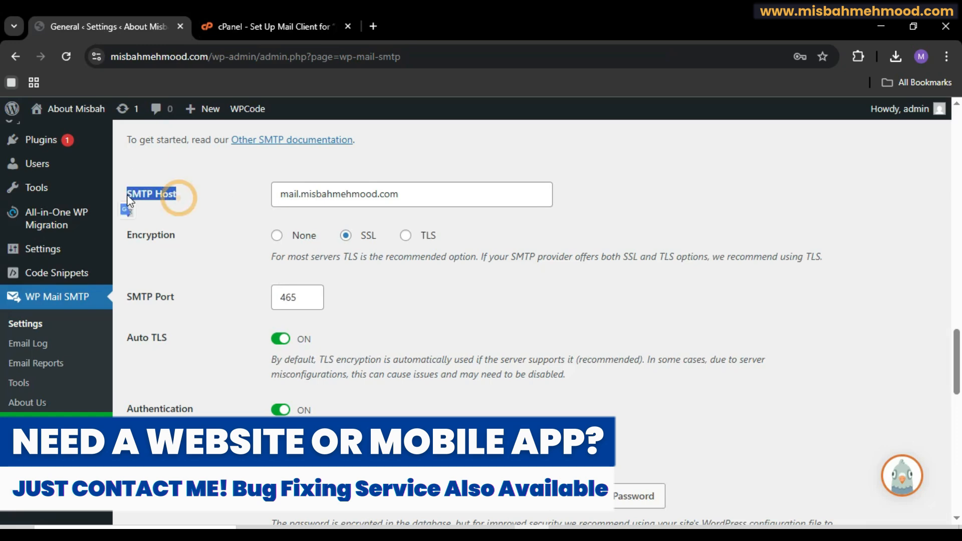
click(253, 31)
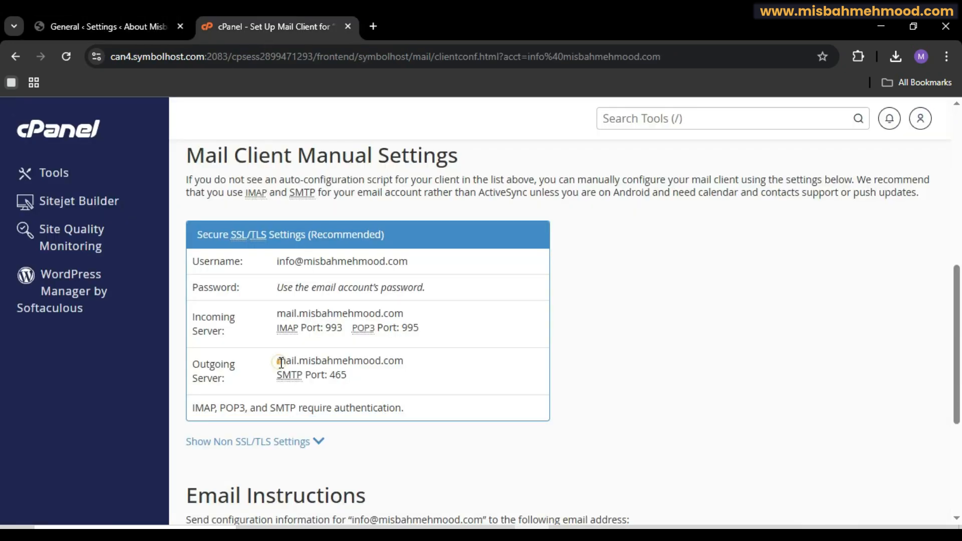
mouse_move(281, 363)
mouse_down()
mouse_move(383, 362)
mouse_move(275, 363)
mouse_up()
click(414, 370)
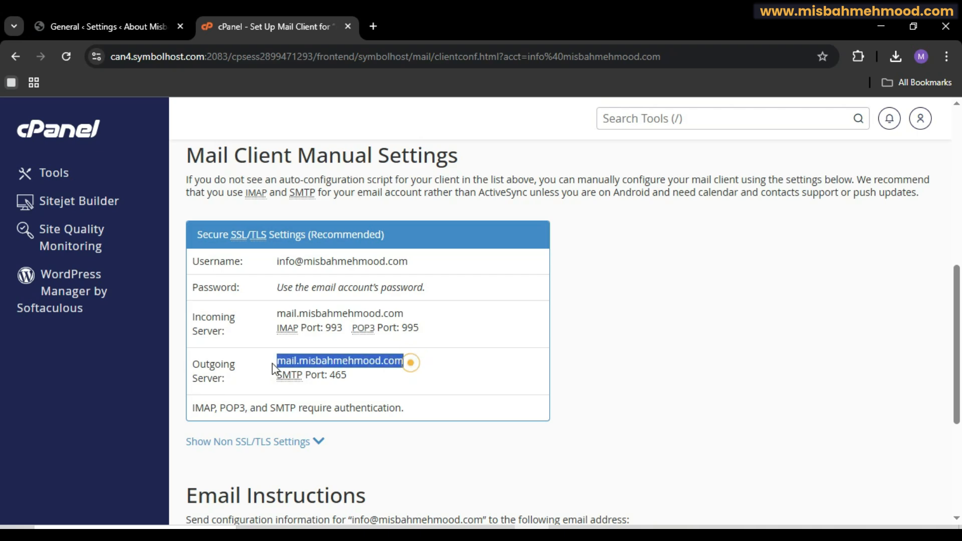
click(333, 377)
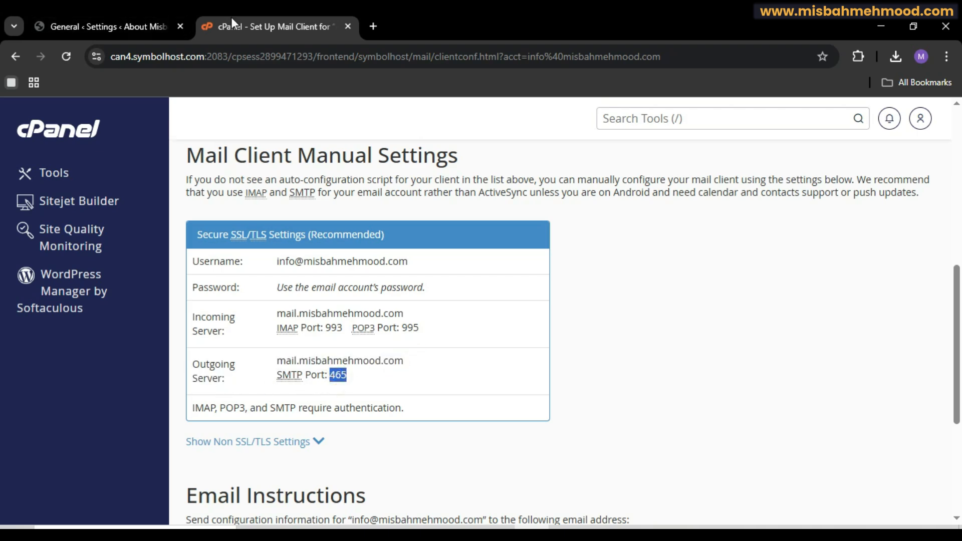
- Switch back to the WP Mail SMTP settings, set the encryption to SSL and go to the SMTP Username field
click(83, 20)
click(429, 235)
click(346, 236)
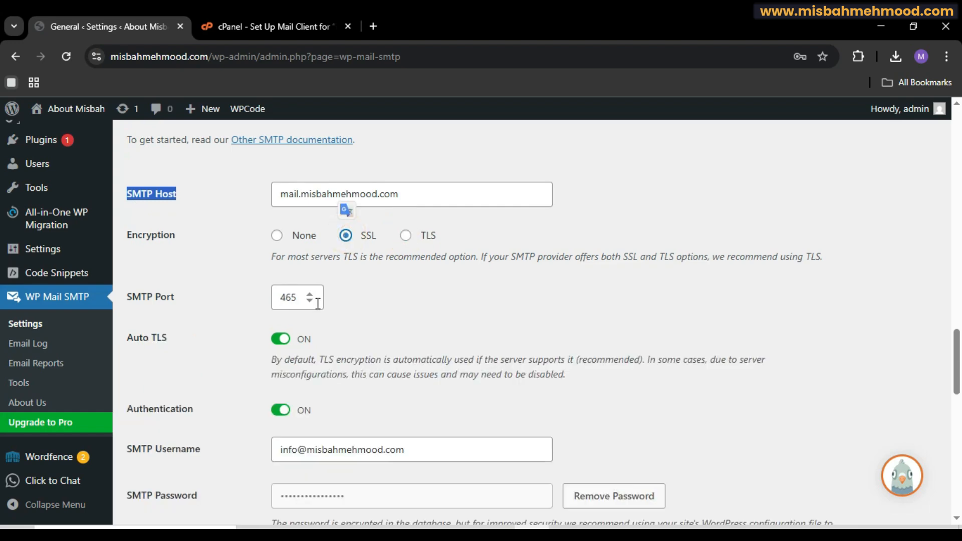
scroll(133, 334, down, 2)
click(194, 334)
- Check the mail client username in cPanel and open the info mailbox's management page at its password section
click(228, 20)
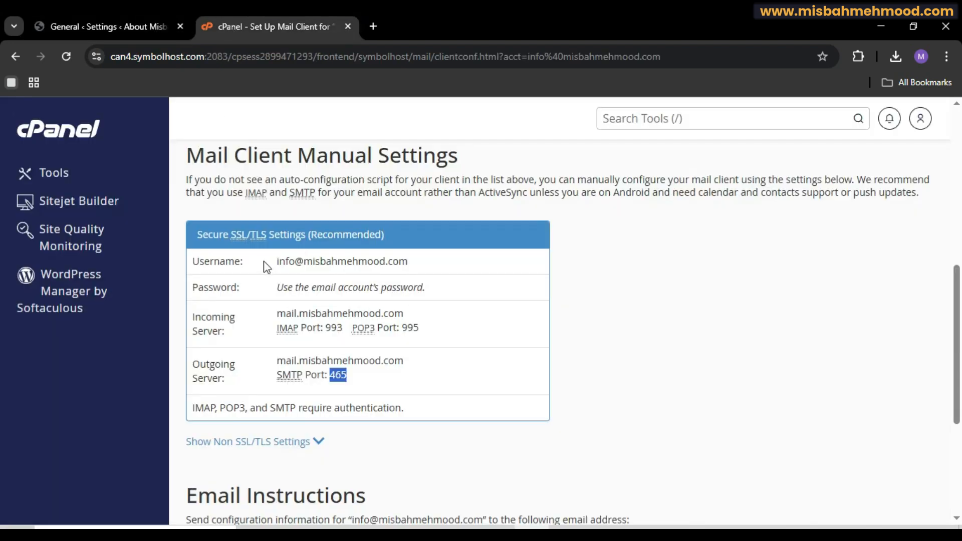
drag(266, 264, 428, 277)
click(413, 261)
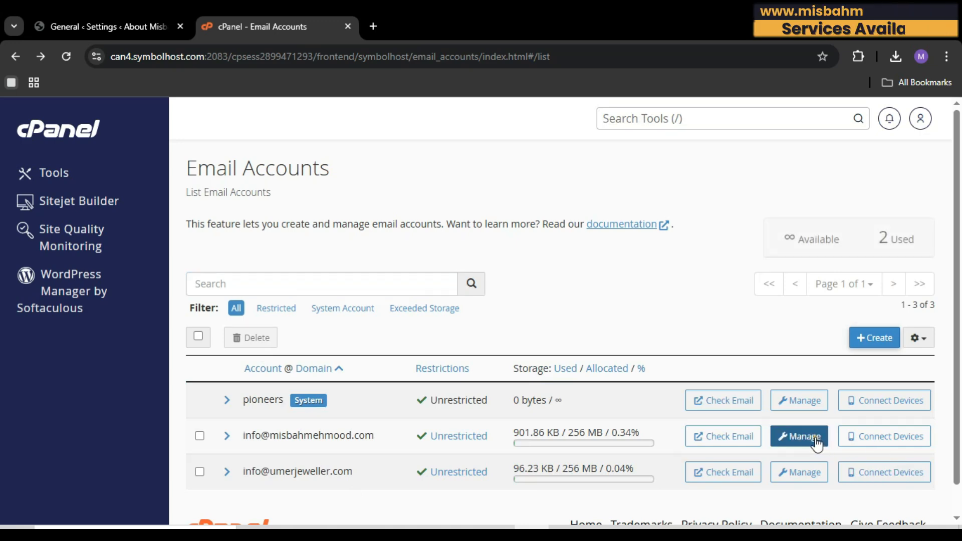
click(798, 436)
drag(956, 120, 869, 204)
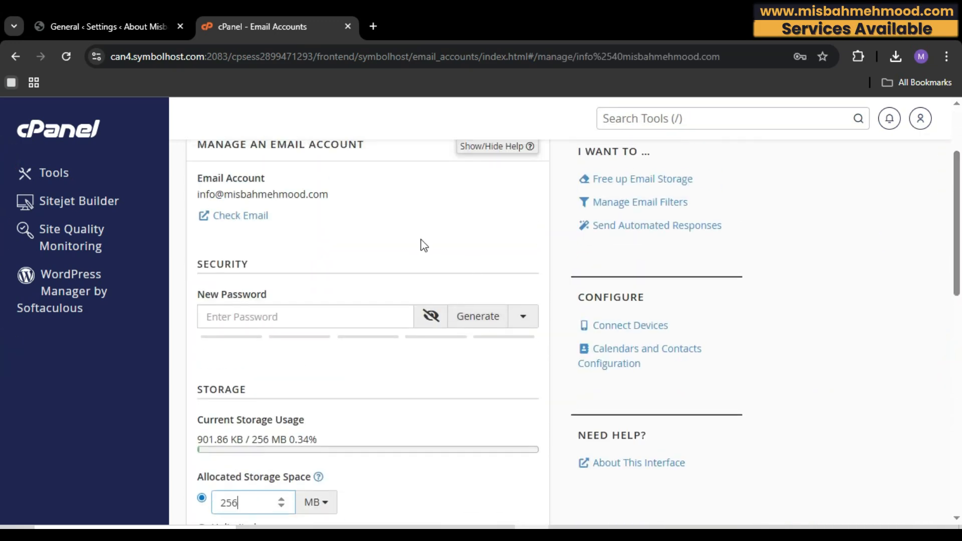
- Return to the WP Mail SMTP settings and save them
click(71, 23)
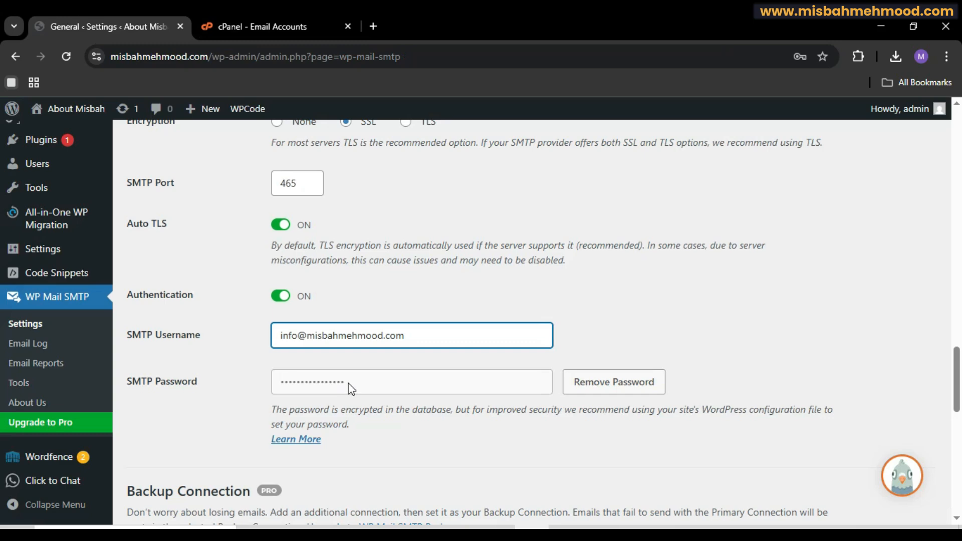
drag(956, 380, 956, 449)
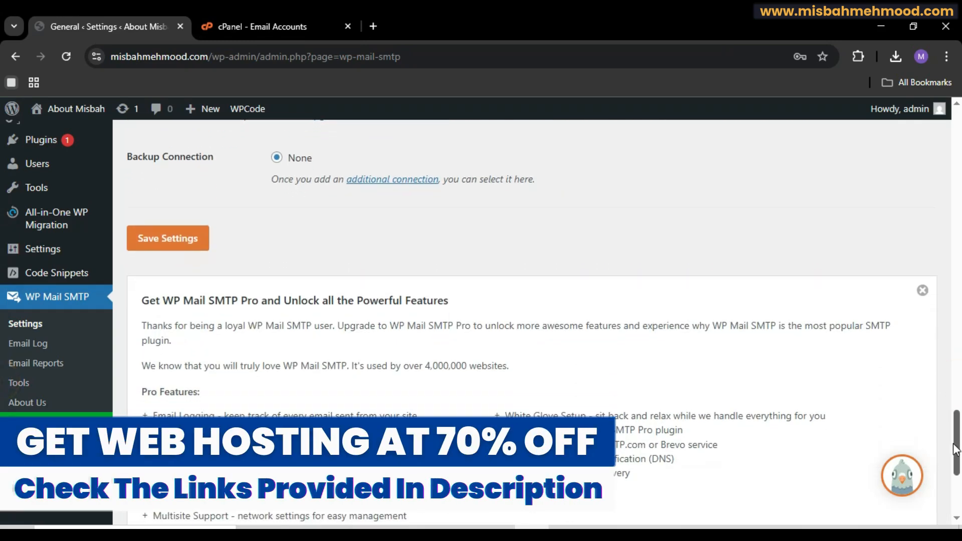
click(164, 250)
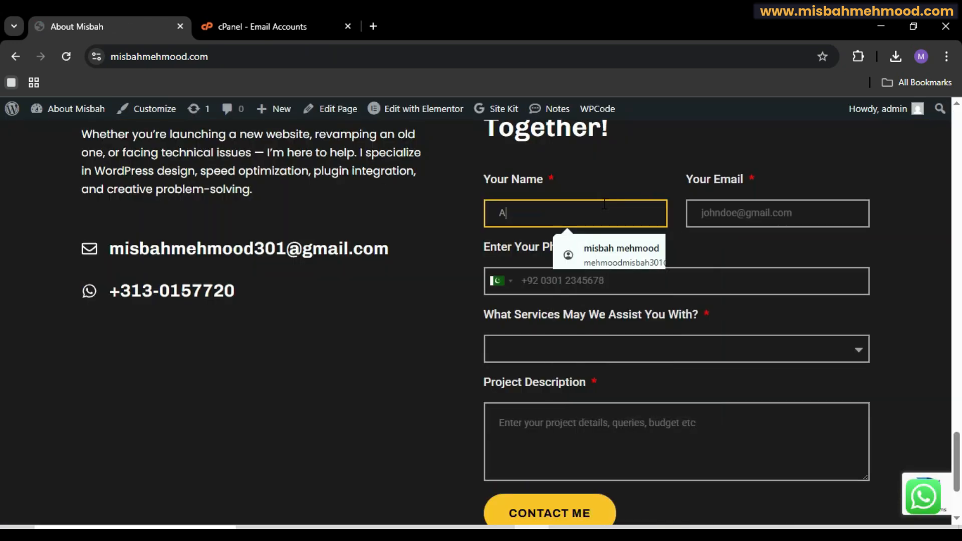
- Fill in the site's contact form with a test name, email, phone number and service, and enter TESTING as the project description
text(AIRA)
click(749, 220)
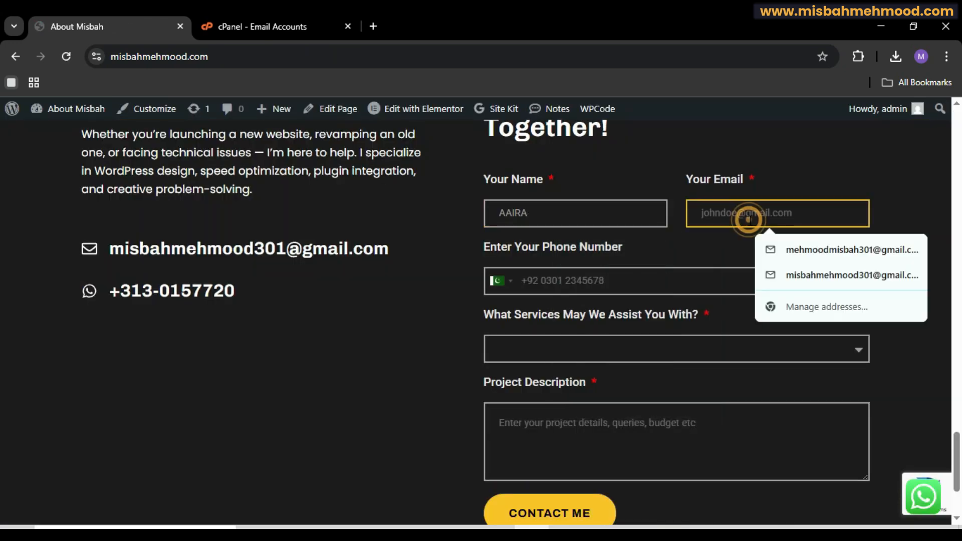
text(TESDT@GAMIL.COM)
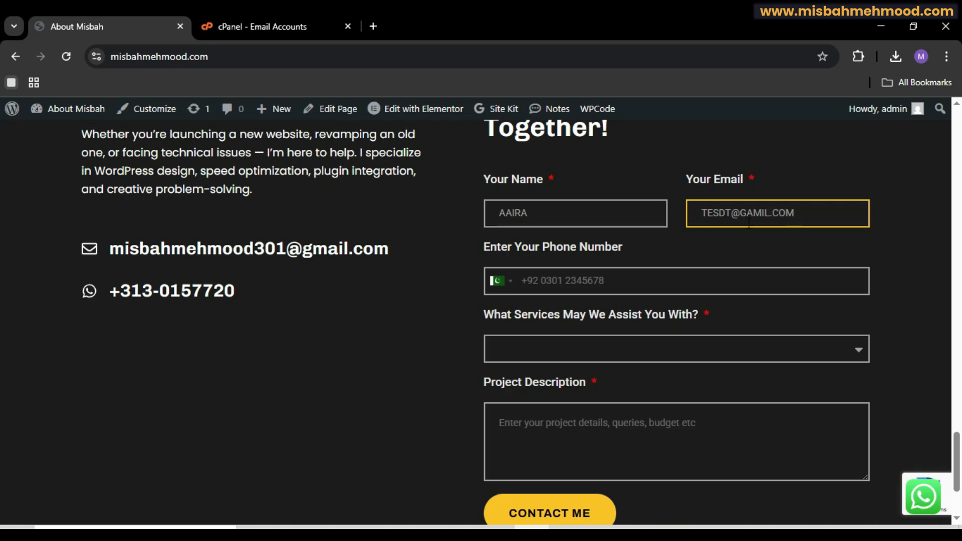
click(729, 279)
click(644, 337)
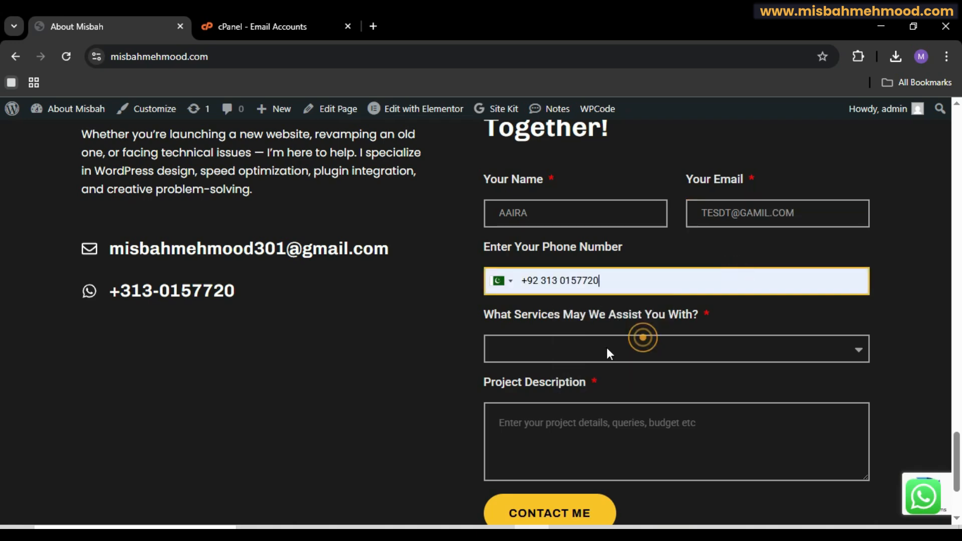
click(606, 347)
click(555, 183)
click(572, 415)
text(TESTING)
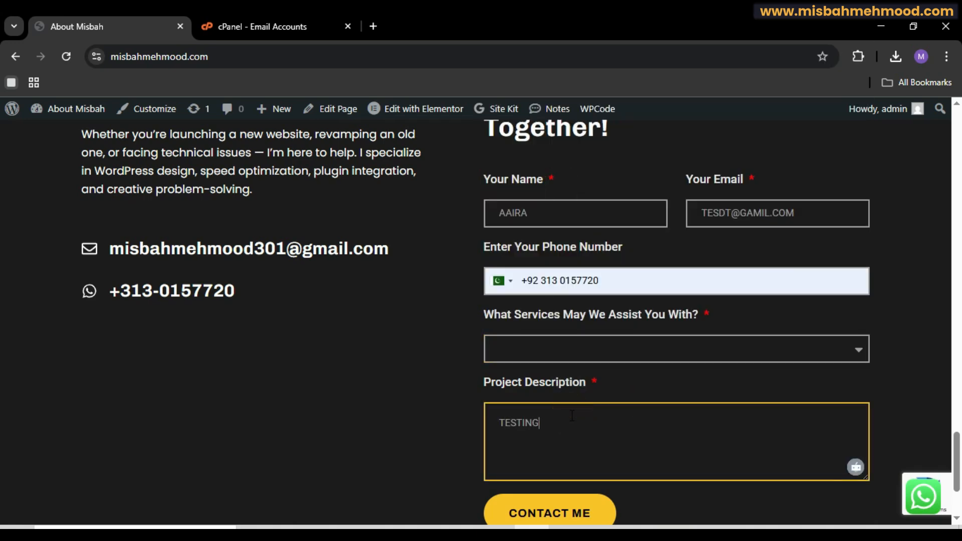
- Submit the contact form and check the submission message below it
click(554, 511)
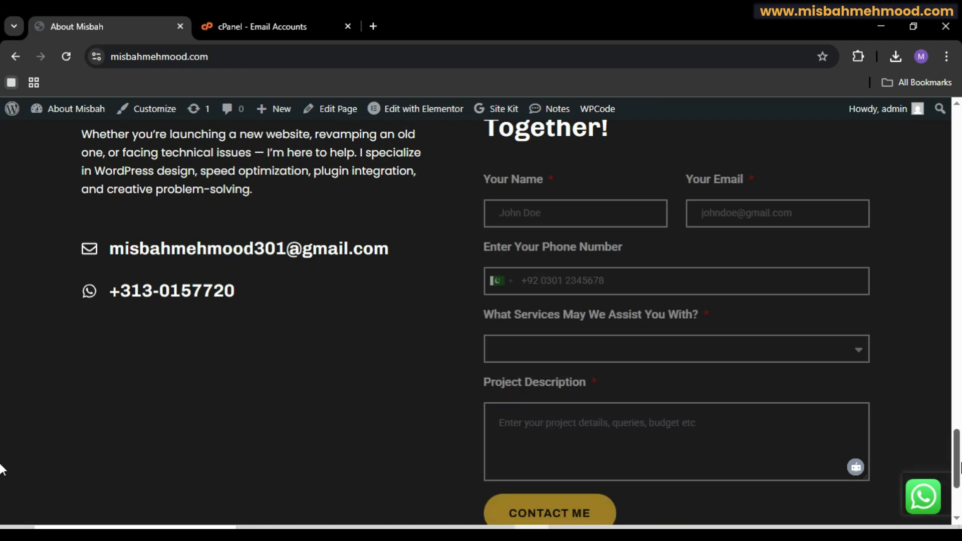
drag(957, 460, 957, 476)
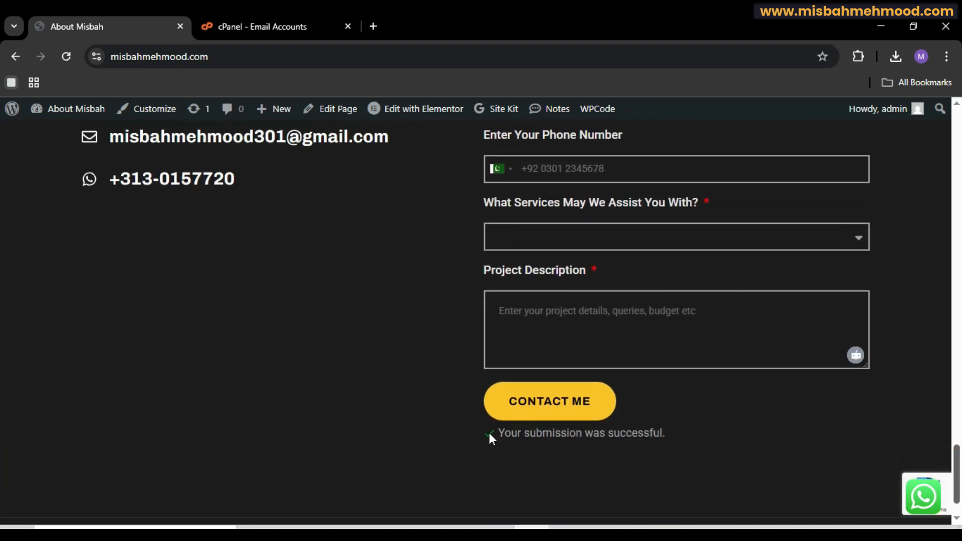
drag(488, 434, 673, 428)
click(673, 428)
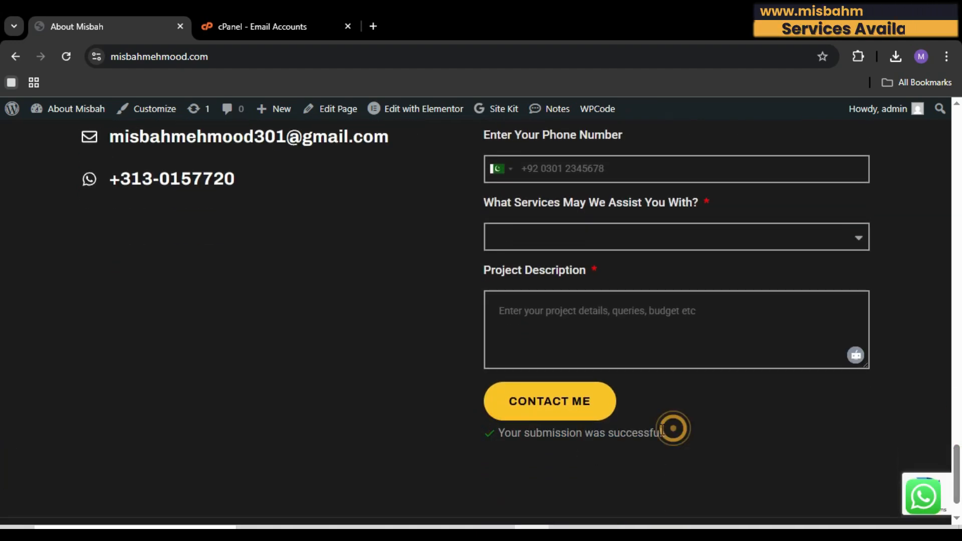
- Open the Elementor form submissions in the WordPress dashboard and check the action status of the latest test entry
mouse_move(87, 114)
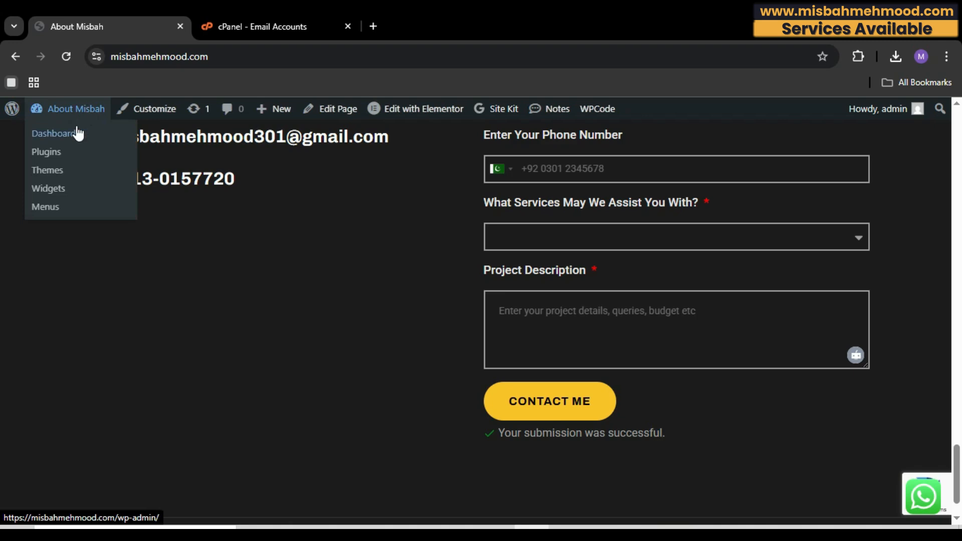
click(78, 131)
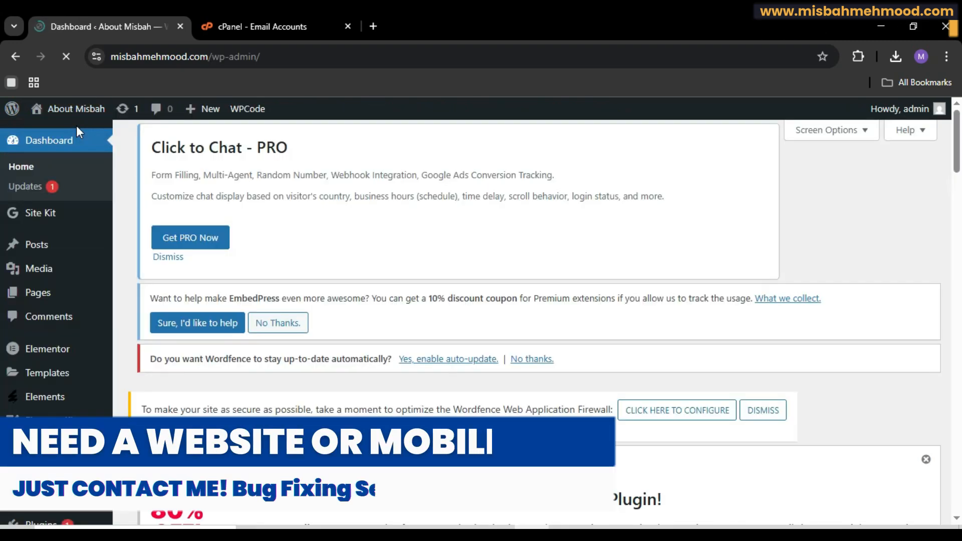
mouse_move(30, 353)
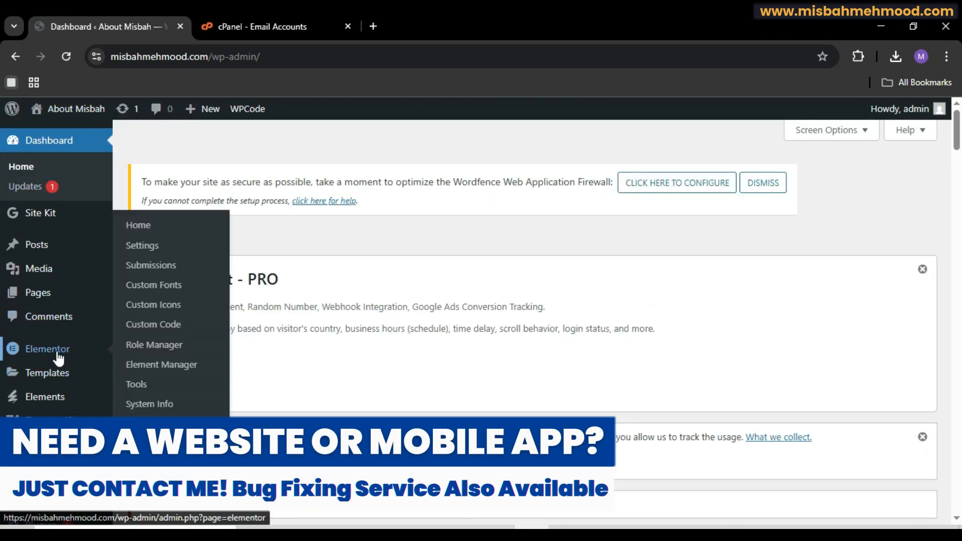
click(159, 273)
scroll(249, 343, down, 1)
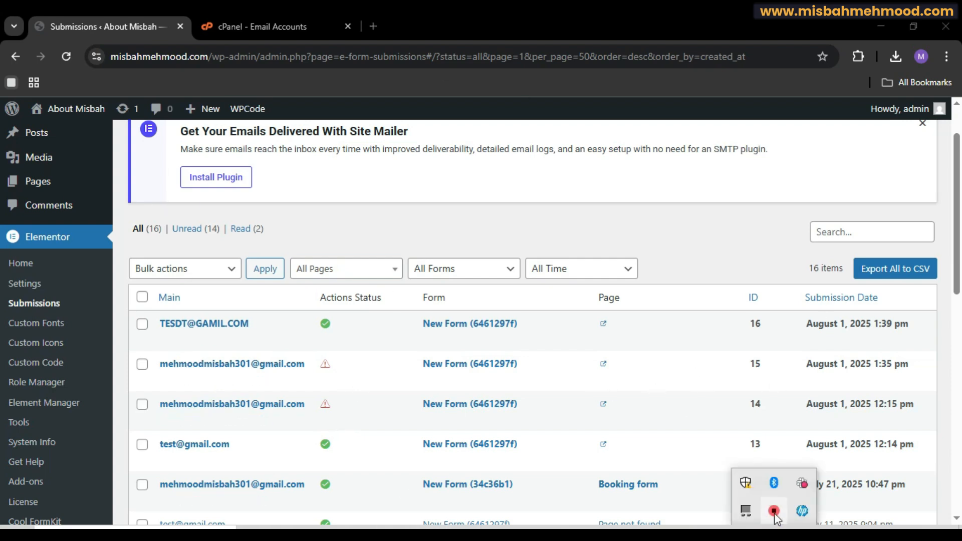
click(772, 485)
click(774, 481)
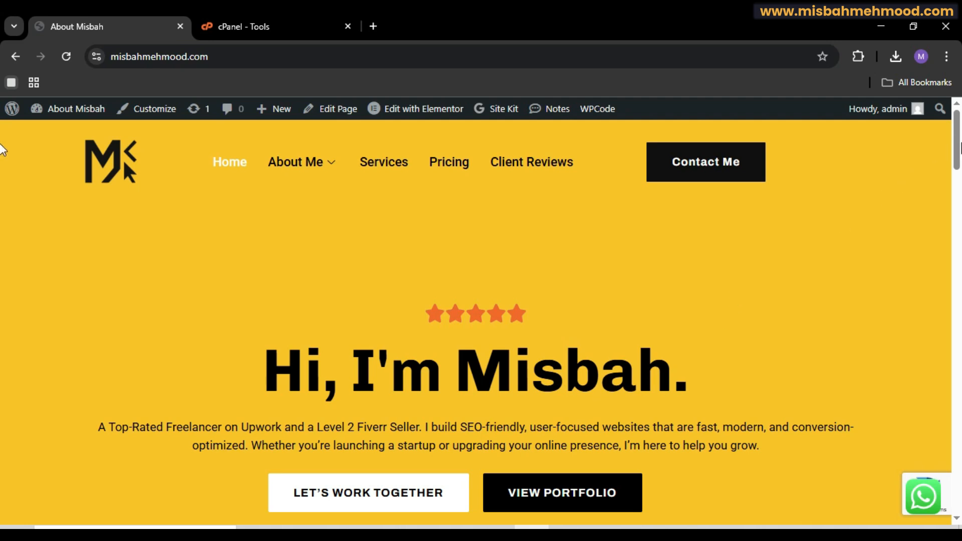
scroll(3, 150, down, 3)
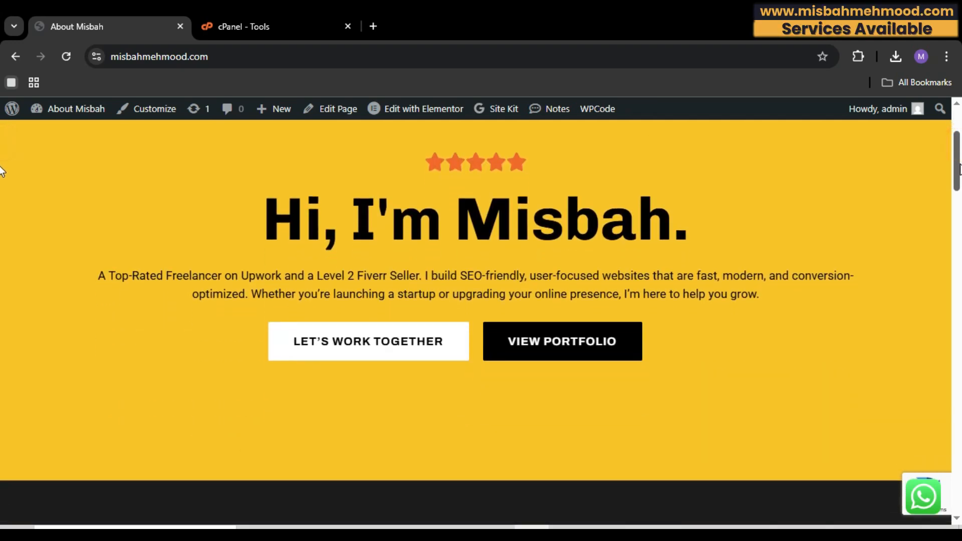
scroll(1, 172, down, 1)
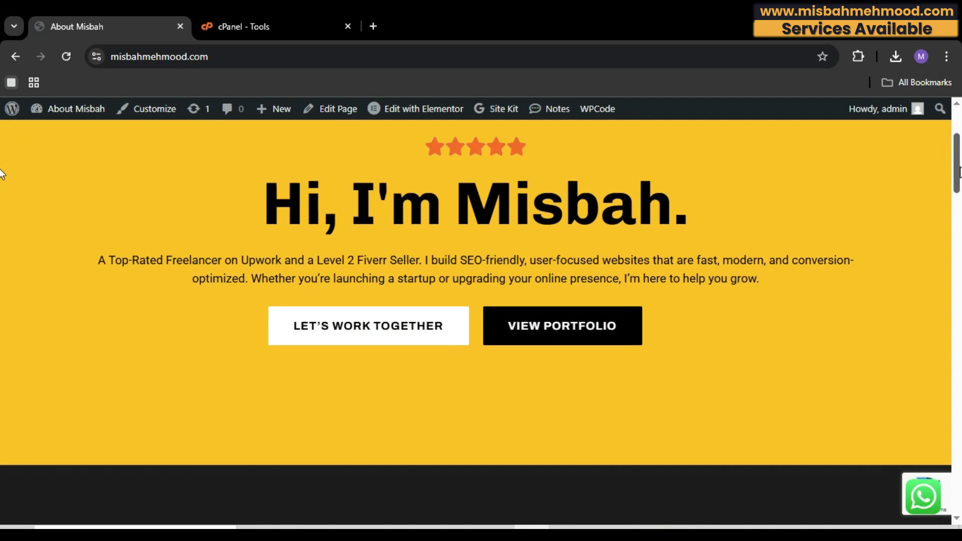
drag(956, 179, 957, 193)
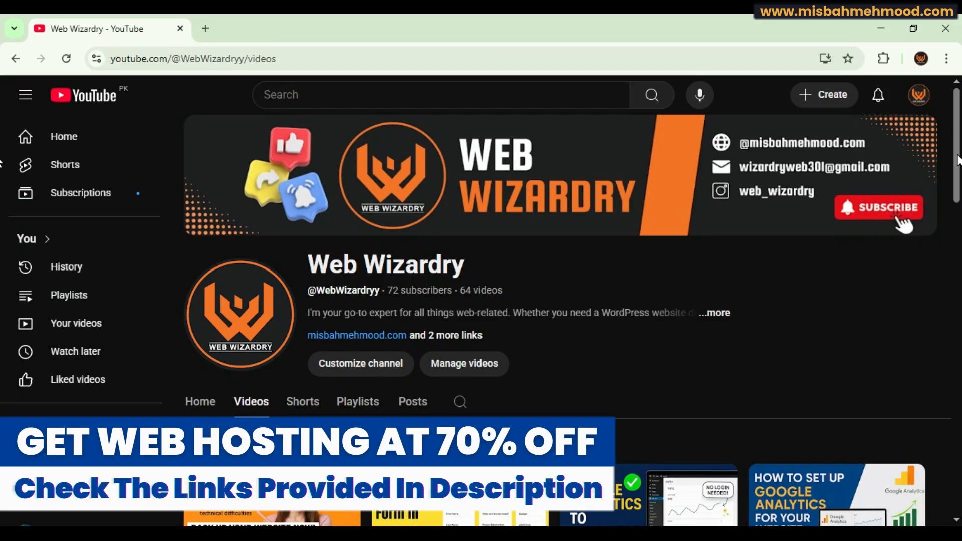
- Open the Envato Template Kit error video from the Web Wizardry YouTube channel, skip to 1:08 and view it full screen
drag(956, 165, 958, 310)
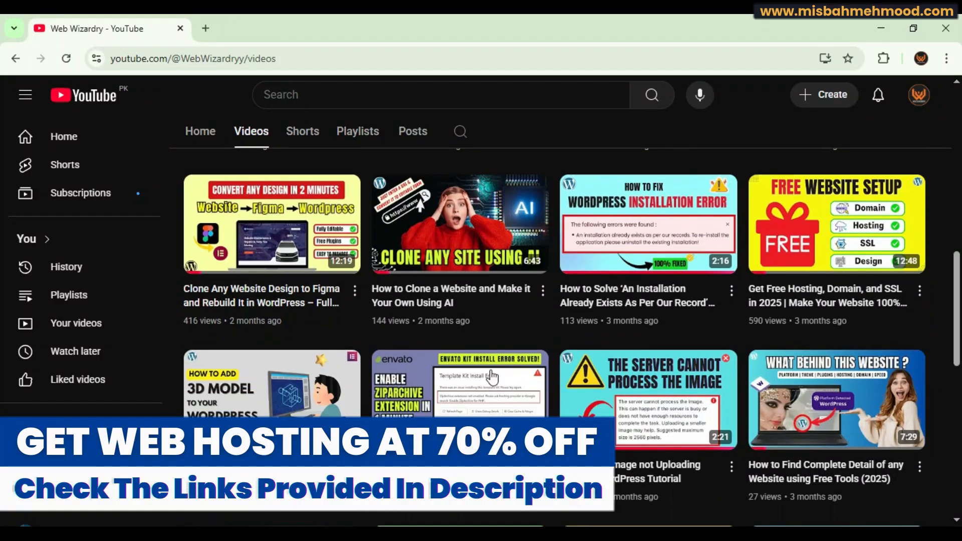
click(459, 383)
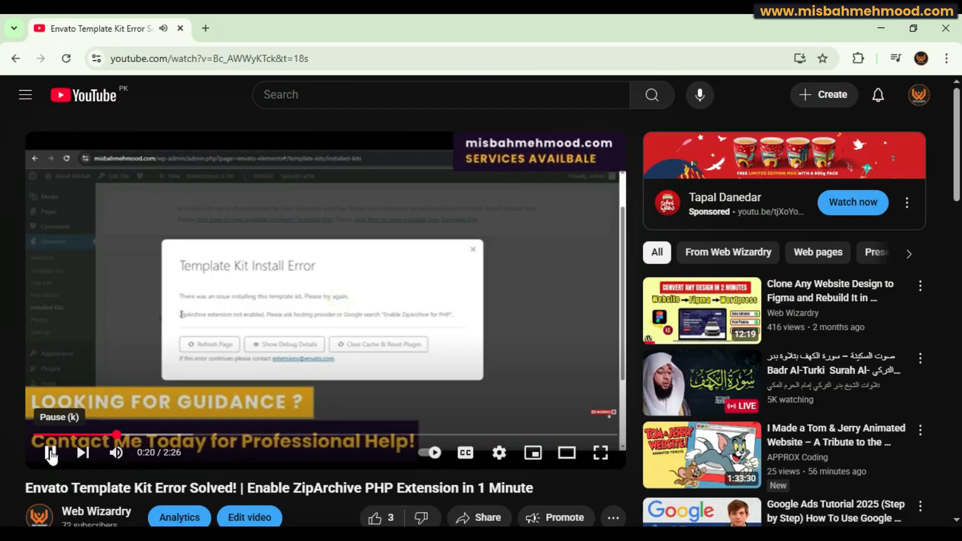
click(55, 453)
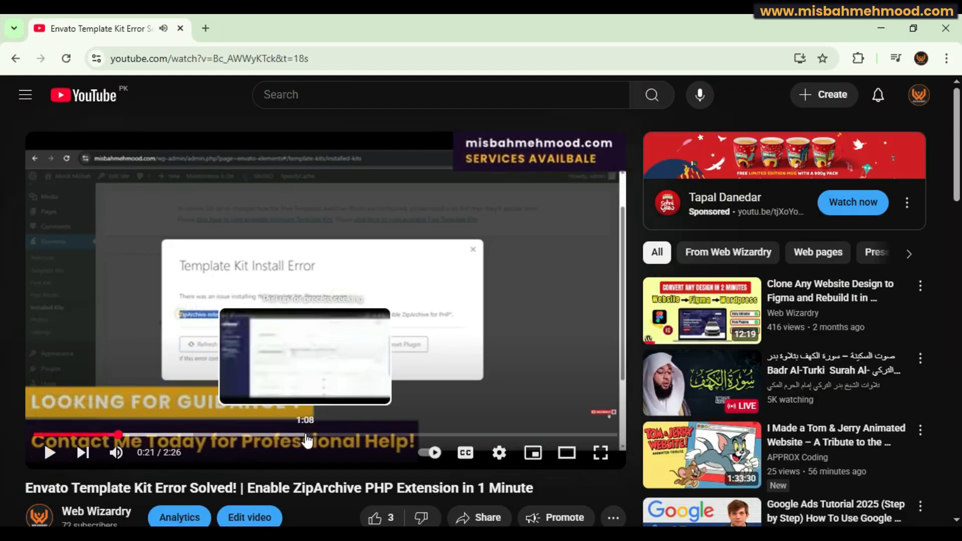
click(306, 435)
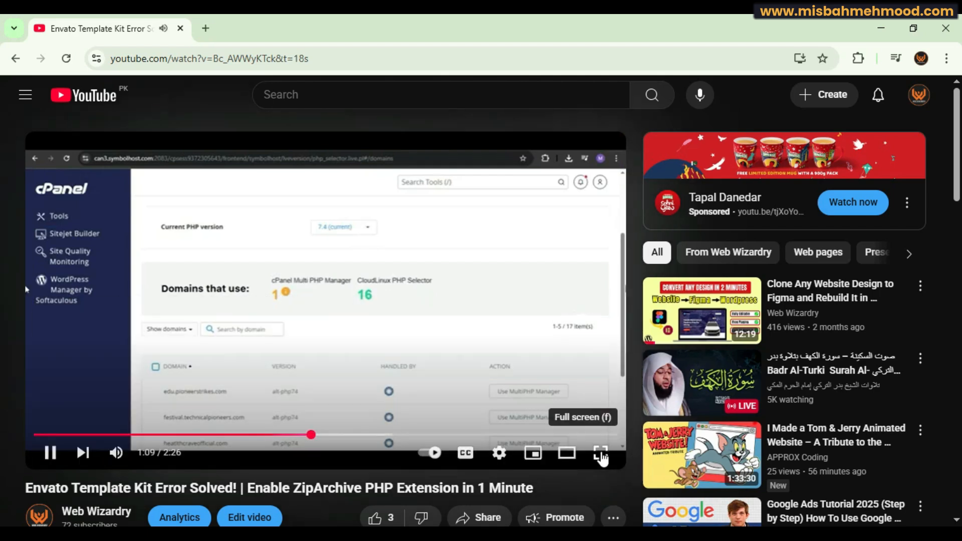
click(600, 452)
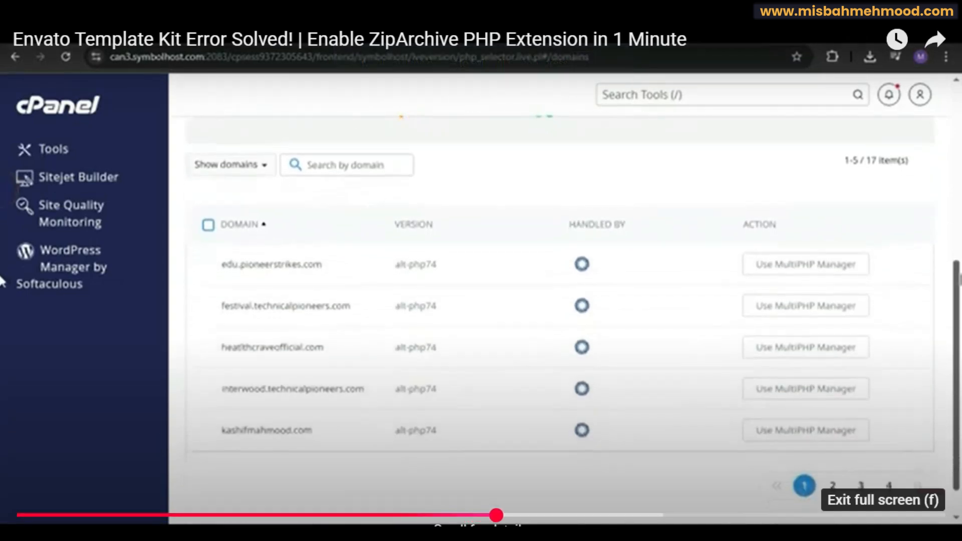
- Exit the full-screen video and return to the Web Wizardry channel's list of latest videos
click(931, 531)
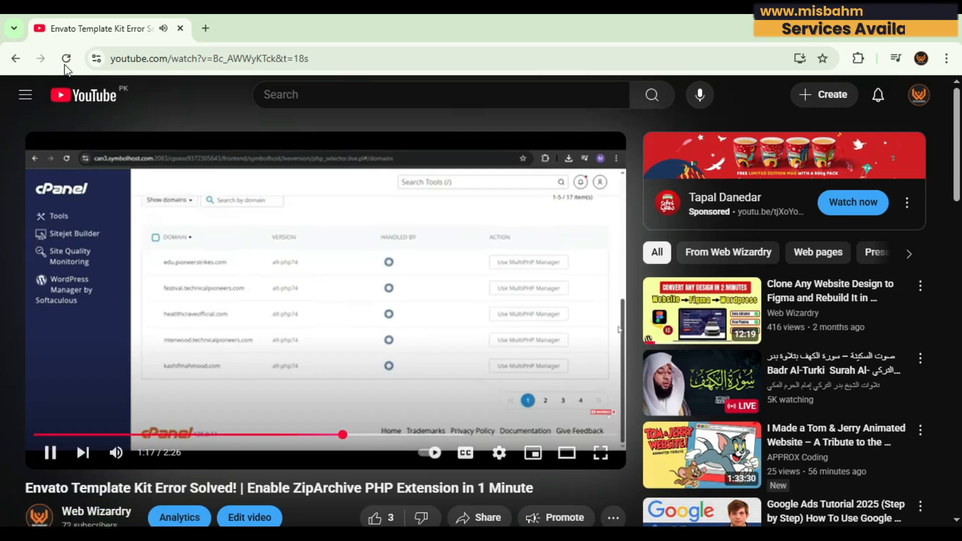
click(18, 58)
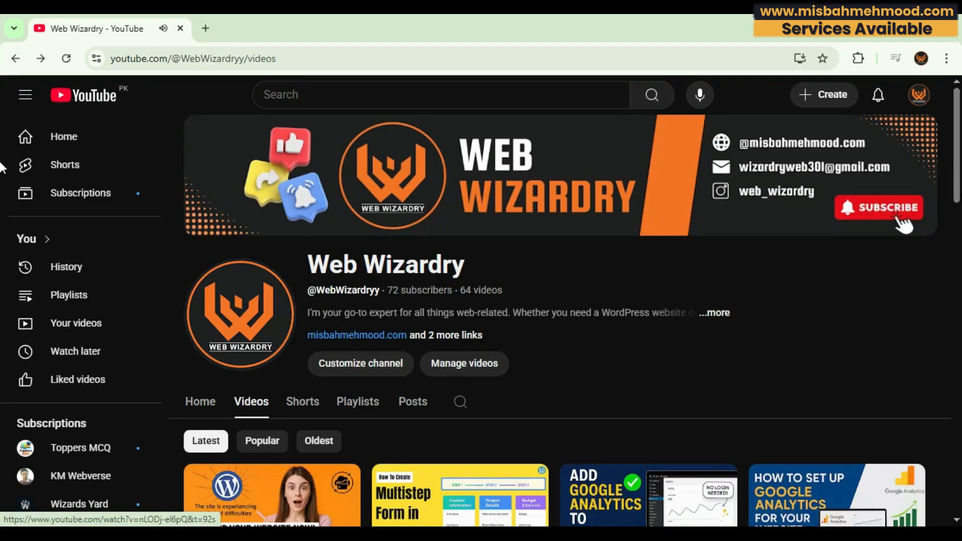
scroll(2, 168, down, 1)
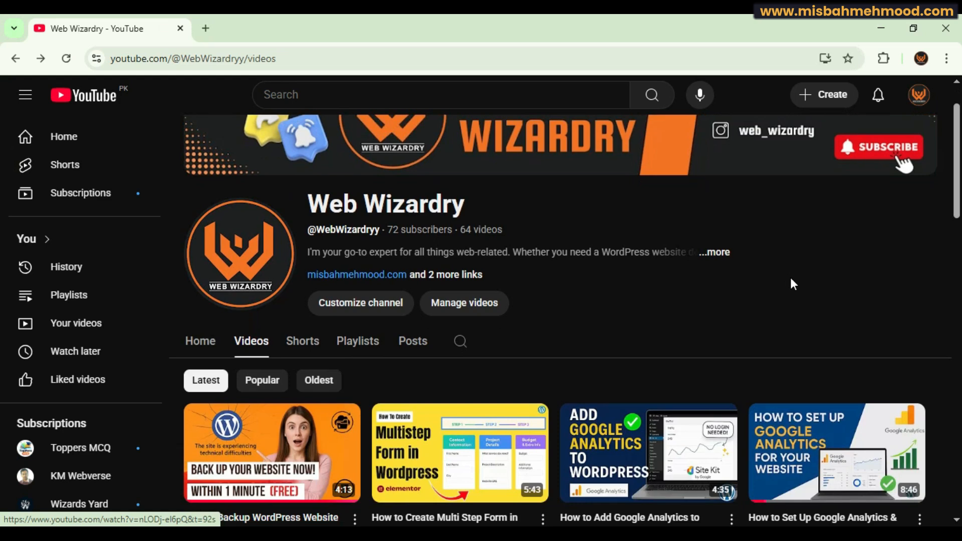